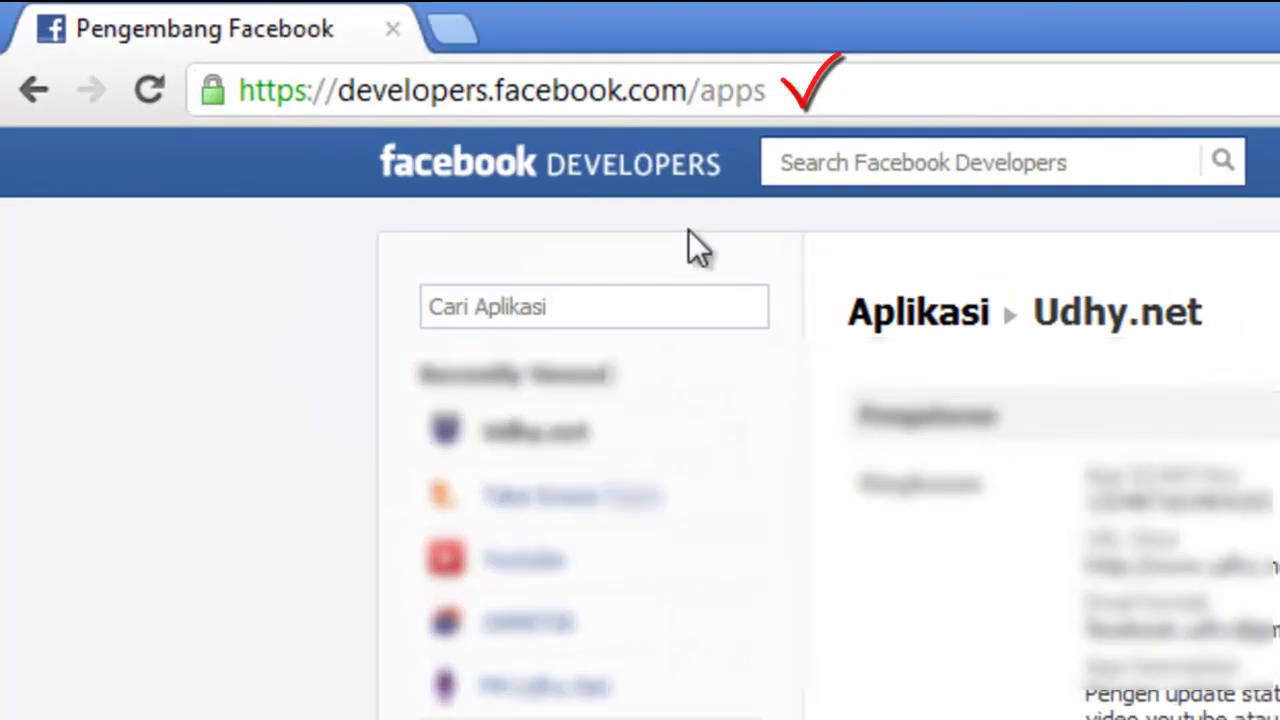
Step: Create a new app with the App Name "Aplikasi Demo" and continue to the security check
click(812, 90)
click(815, 92)
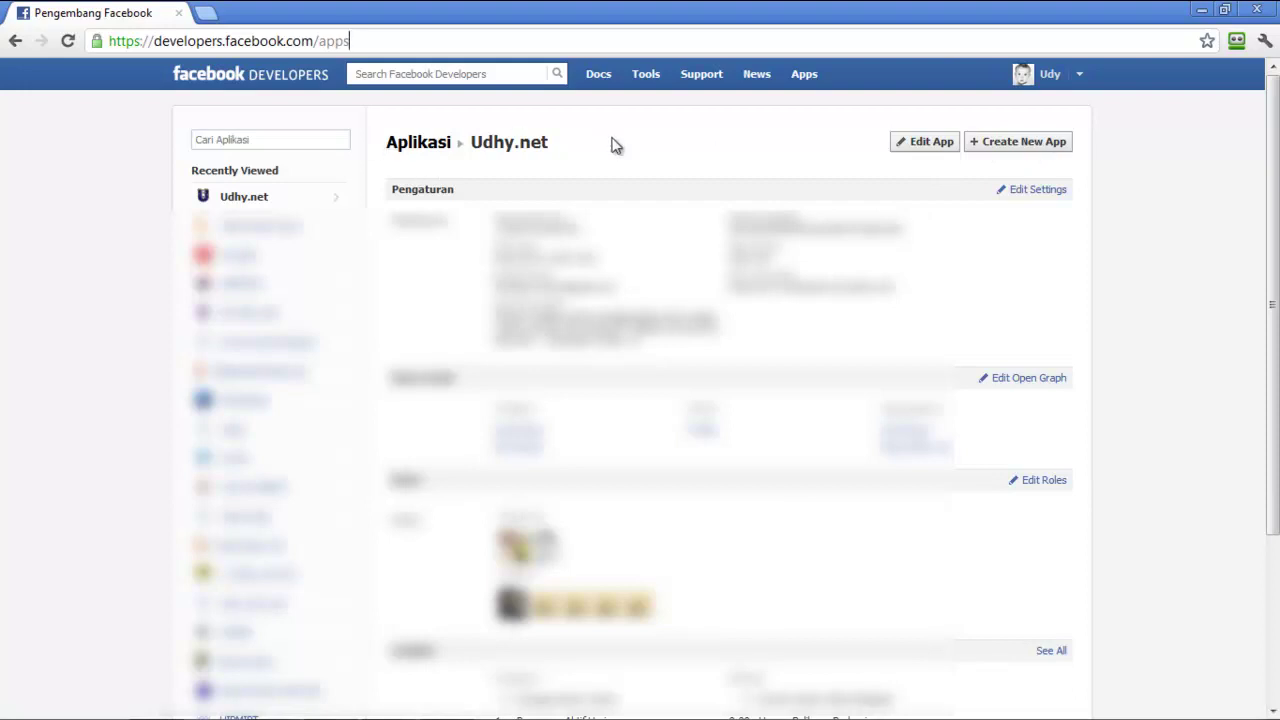
click(1043, 145)
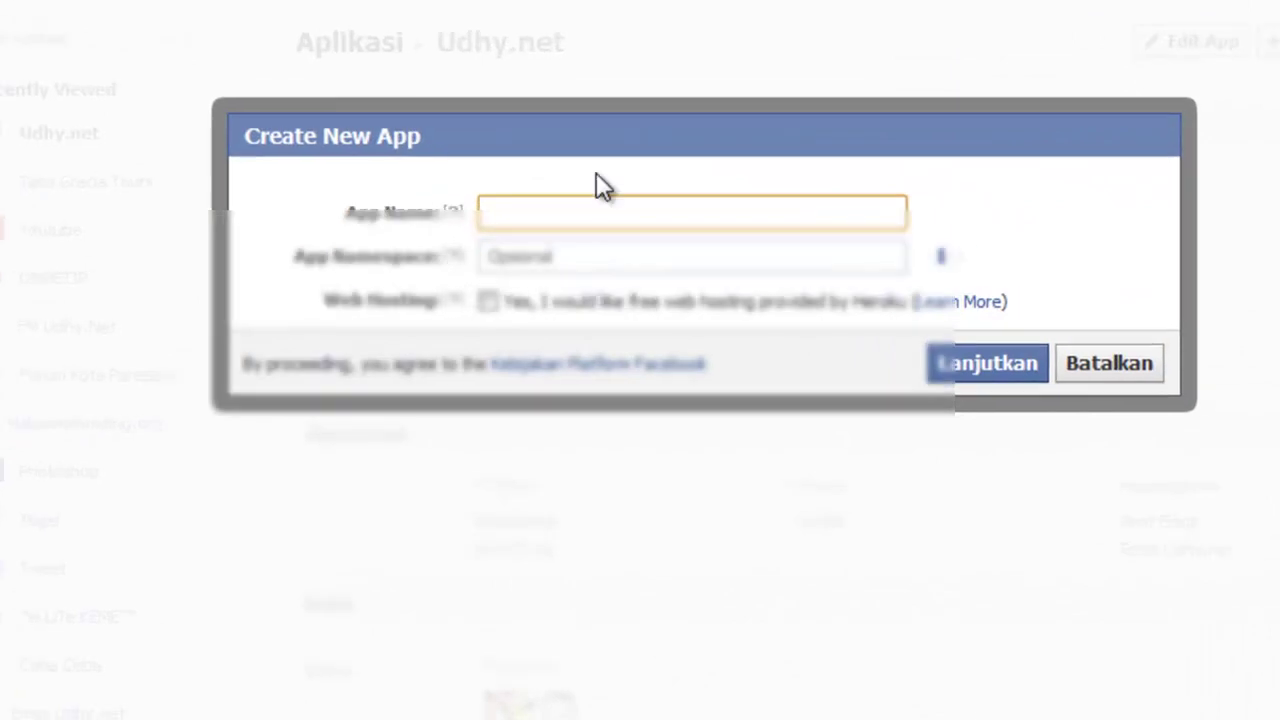
click(564, 209)
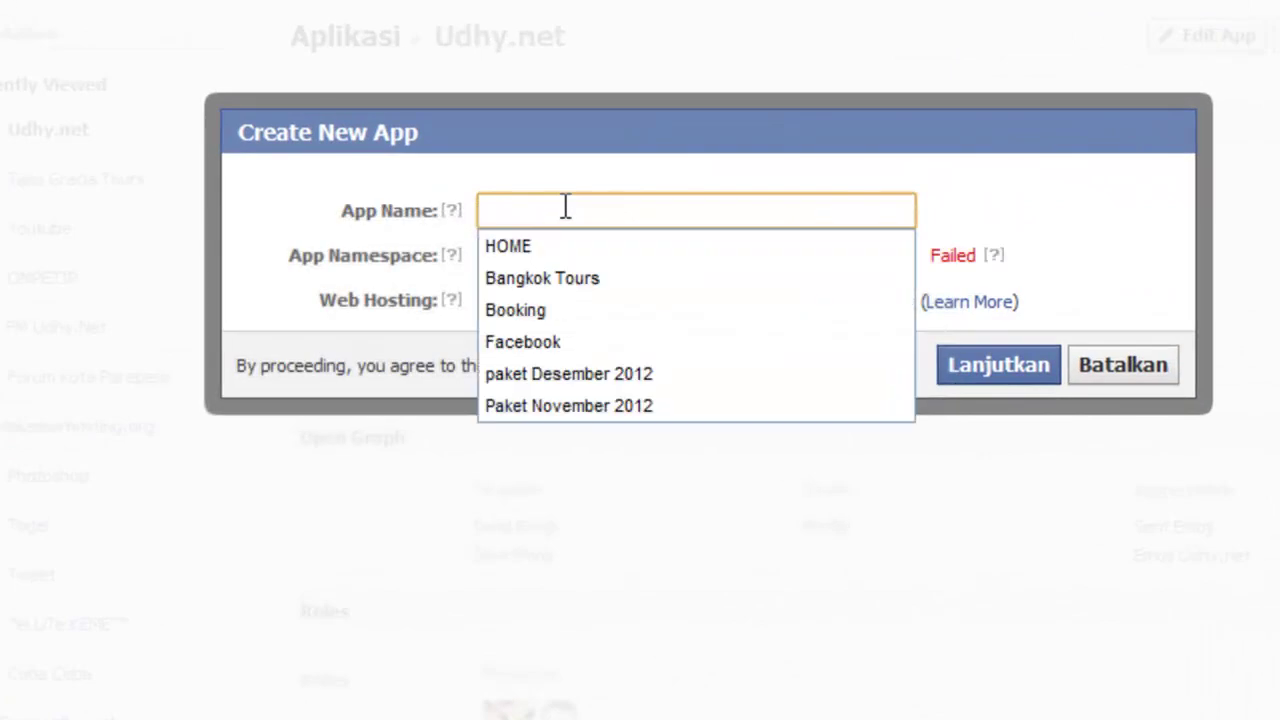
text(Aplikasi )
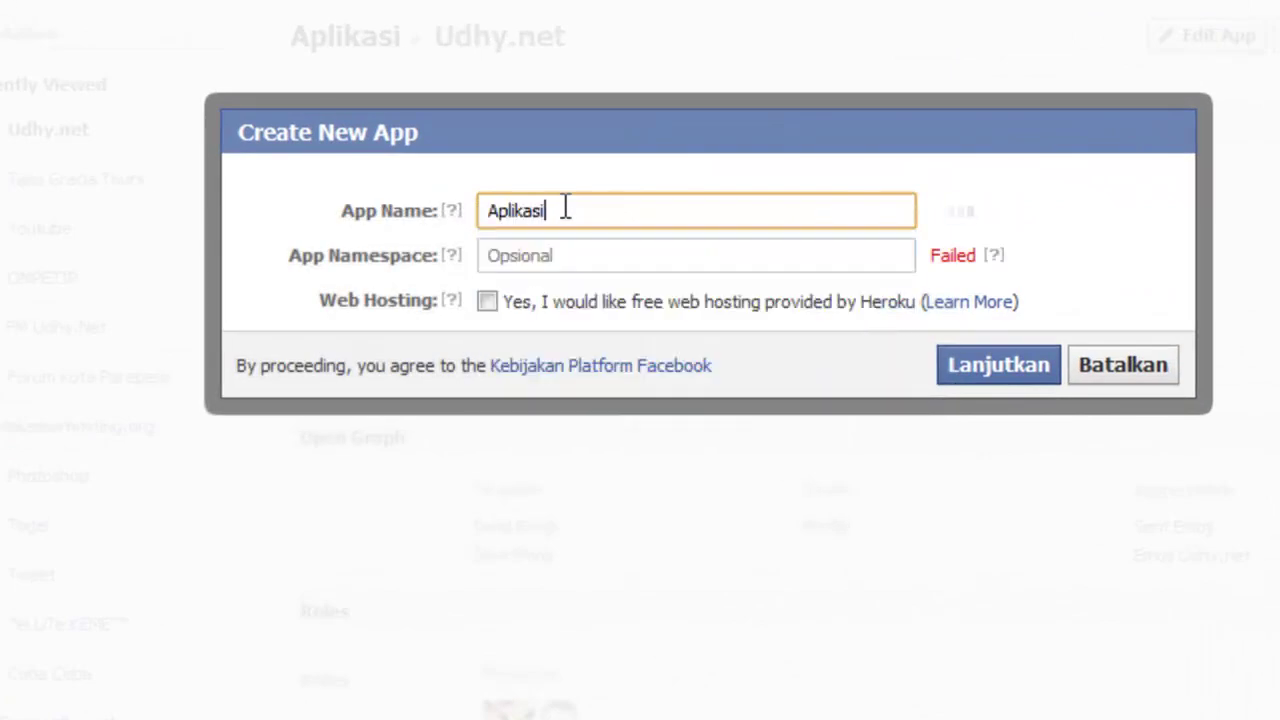
text(Demo)
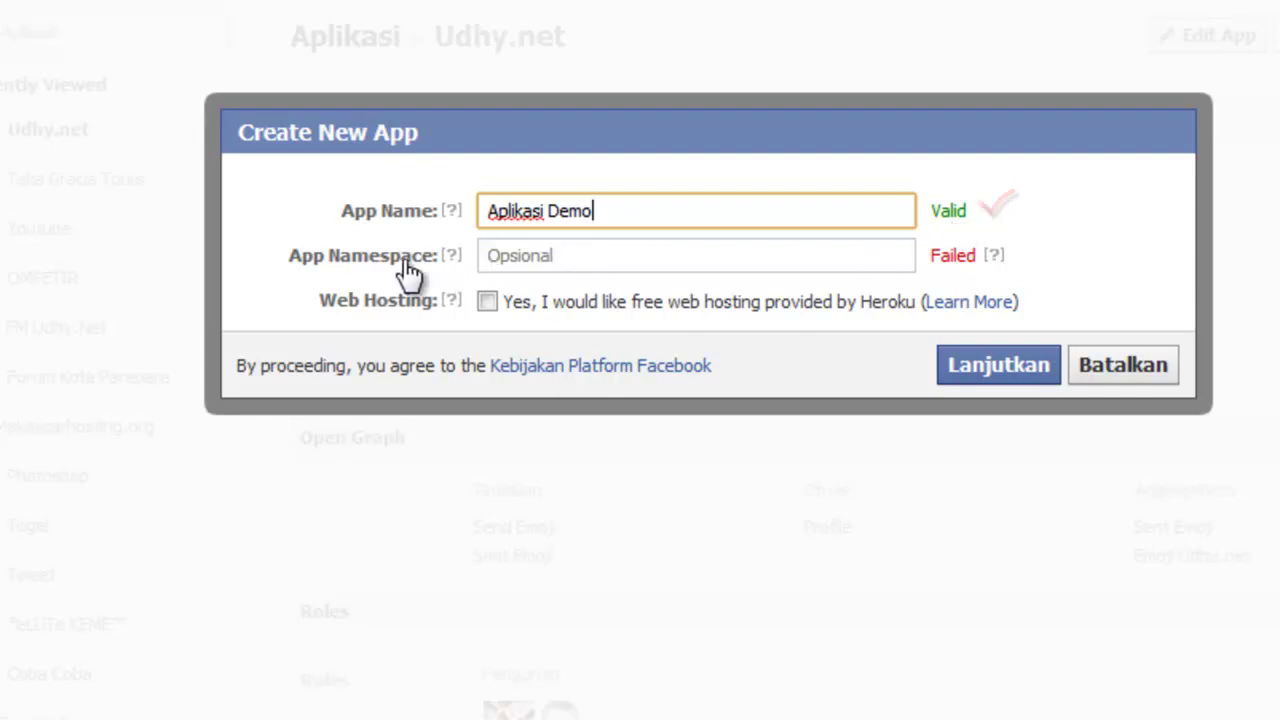
mouse_move(453, 258)
click(1030, 368)
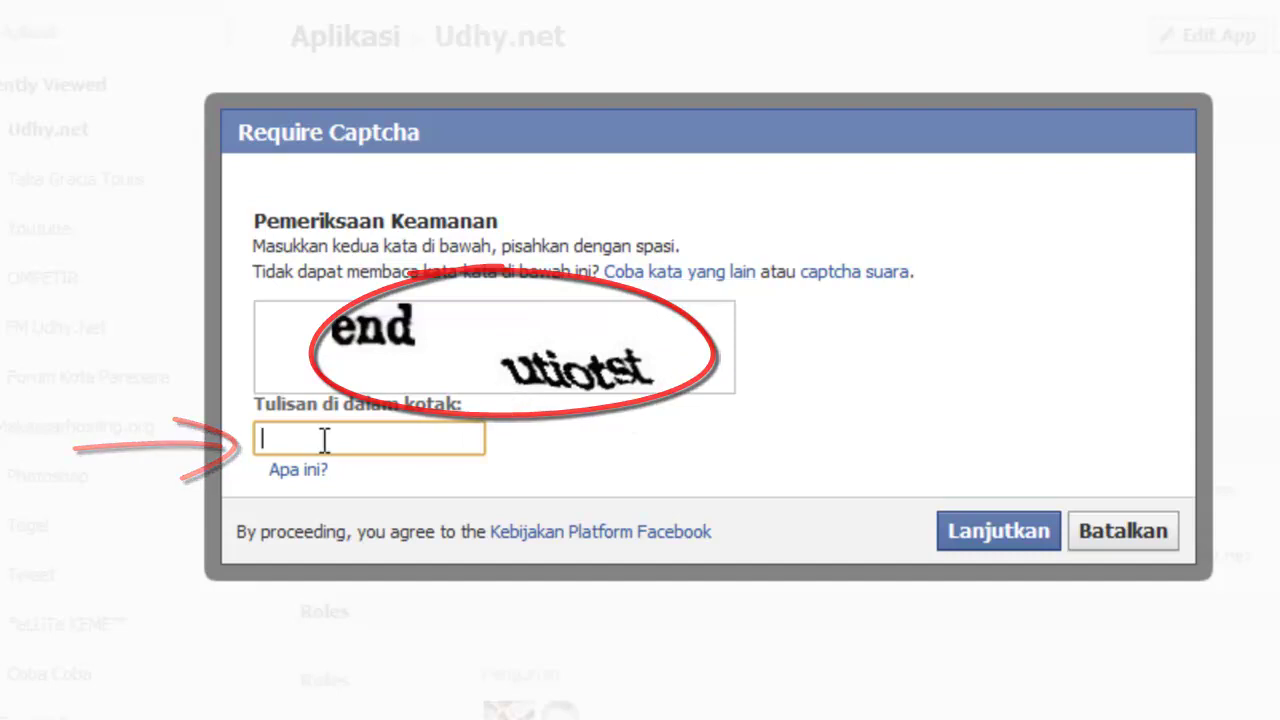
Step: Enter the captcha words, submit the security check, and dismiss the RoboForm AutoSave Login dialog without saving
text(d utiotst)
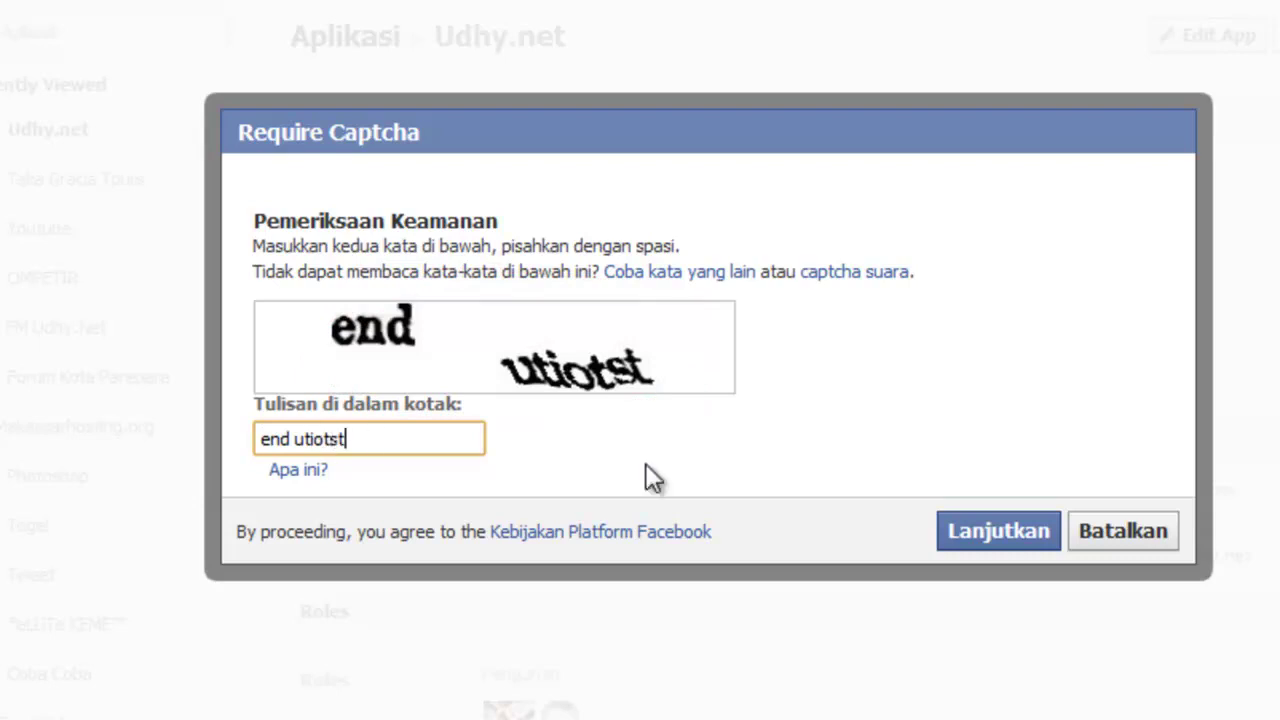
click(735, 475)
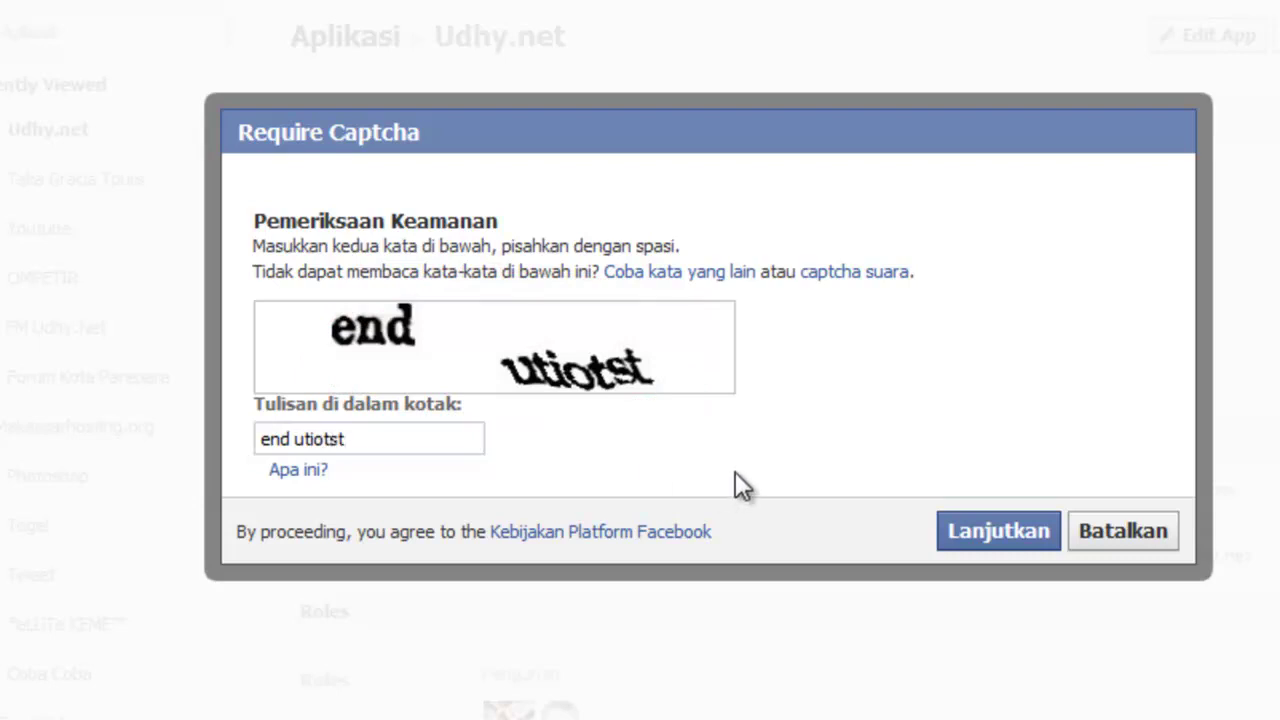
click(975, 543)
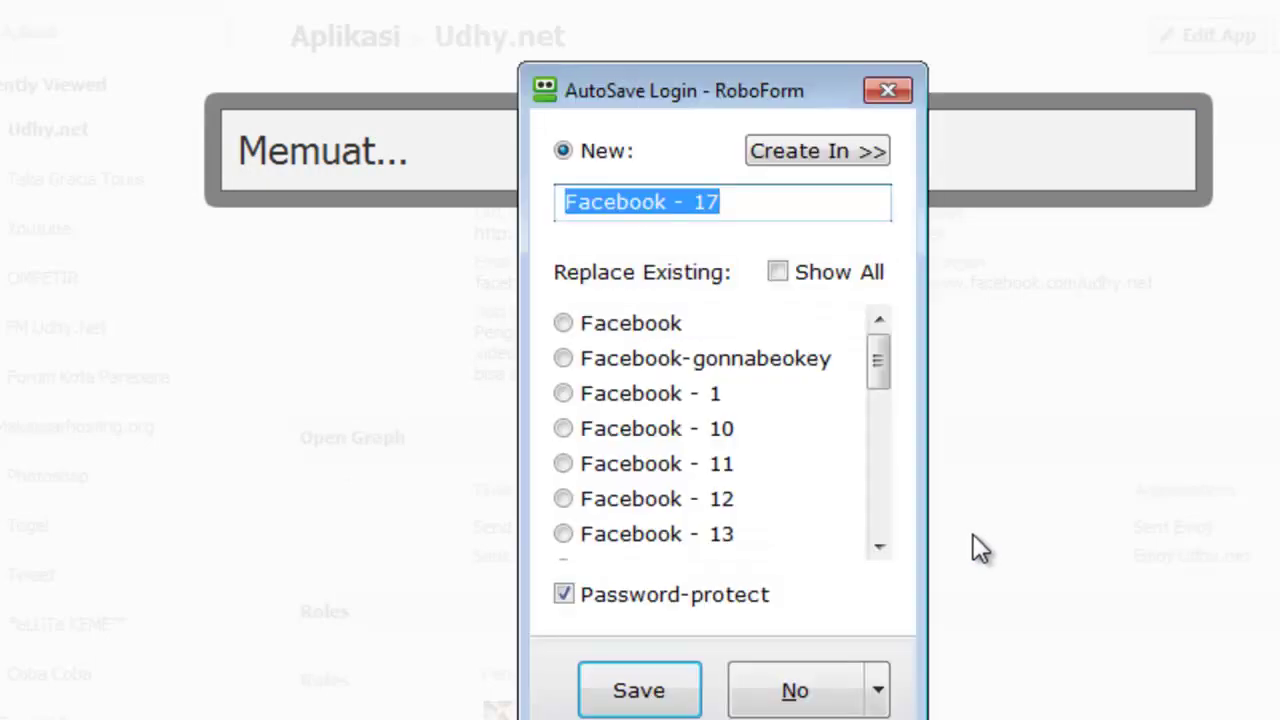
click(887, 93)
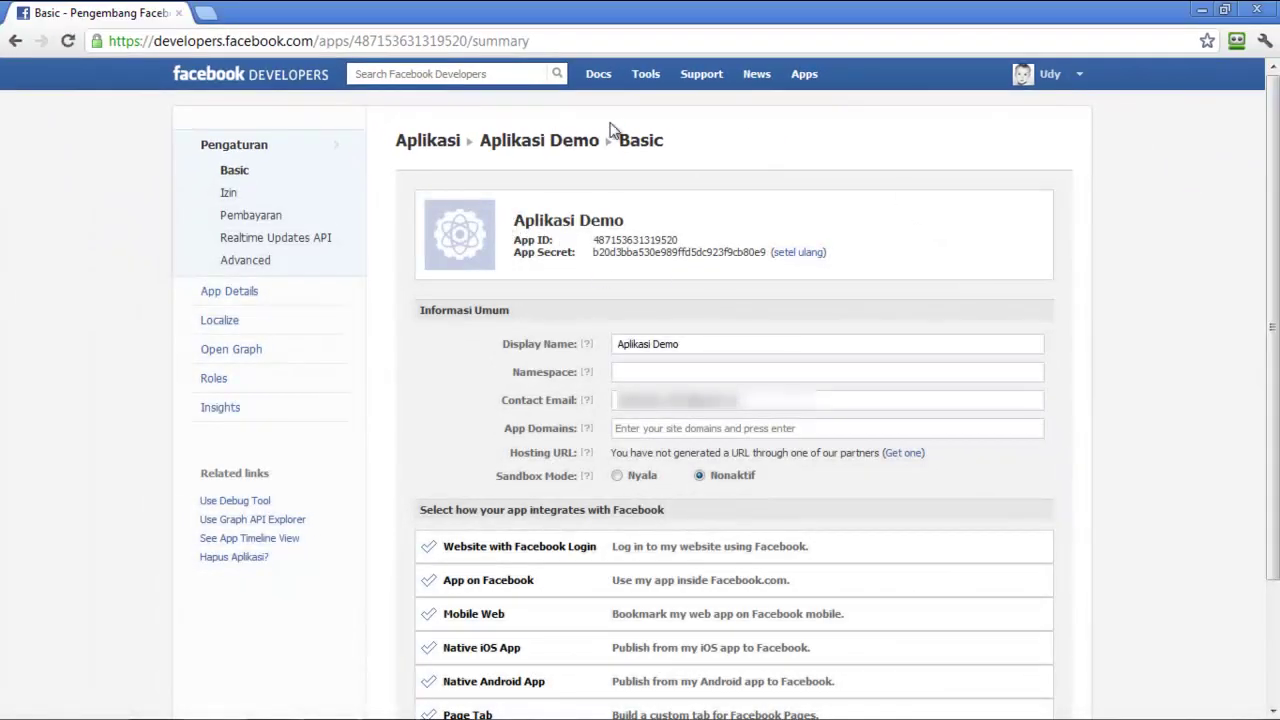
Step: Examine the Basic settings of Aplikasi Demo and compare its App ID with the number in the page address
scroll(869, 340, down, 2)
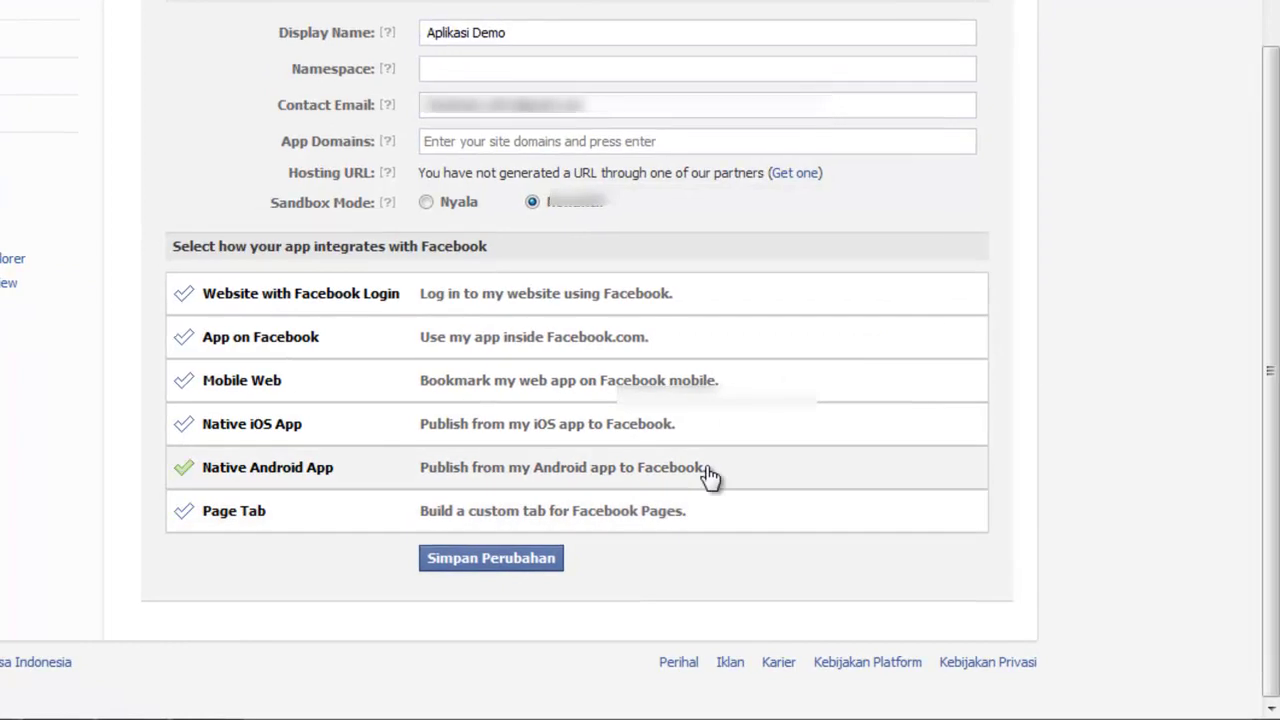
scroll(709, 477, up, 2)
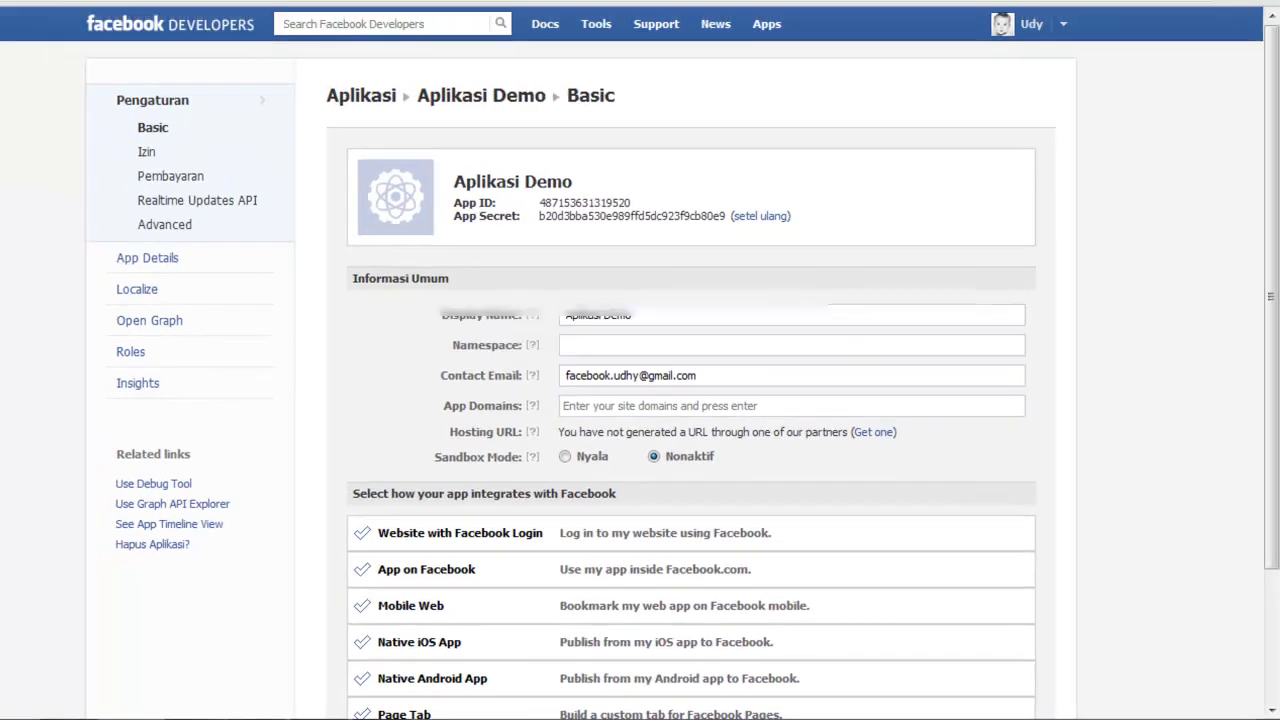
click(358, 42)
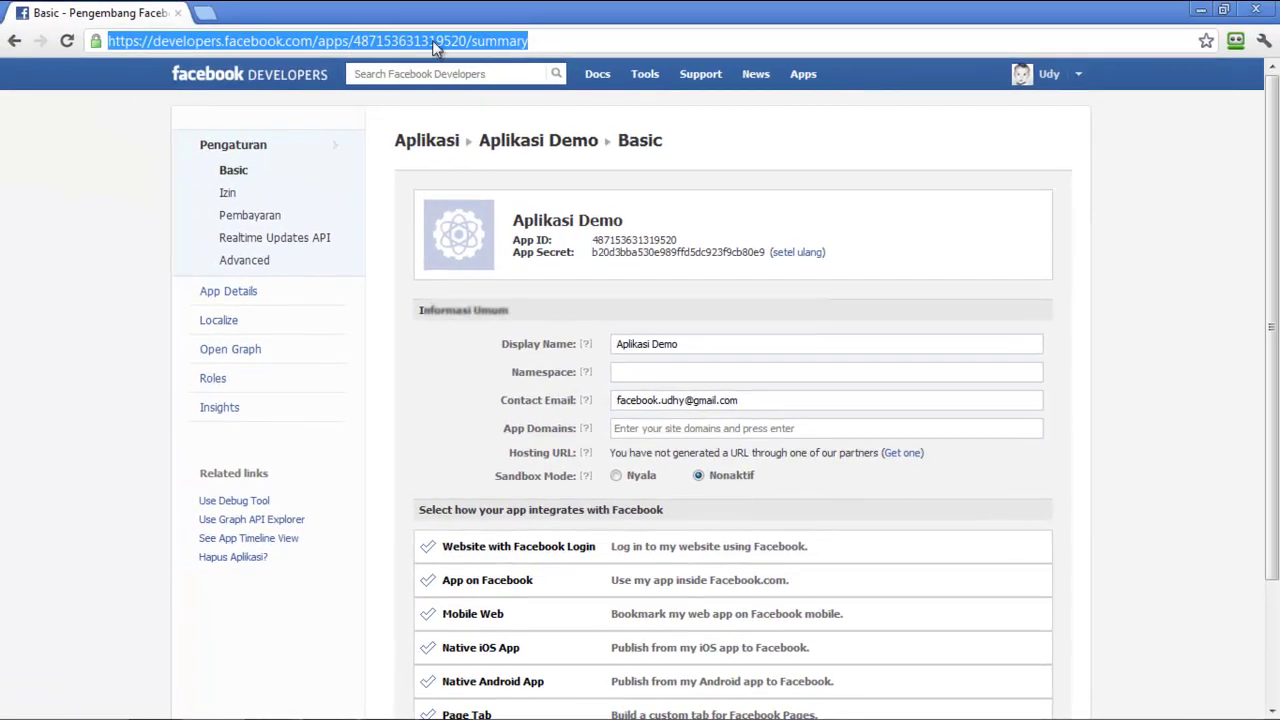
click(535, 40)
drag(535, 40, 243, 41)
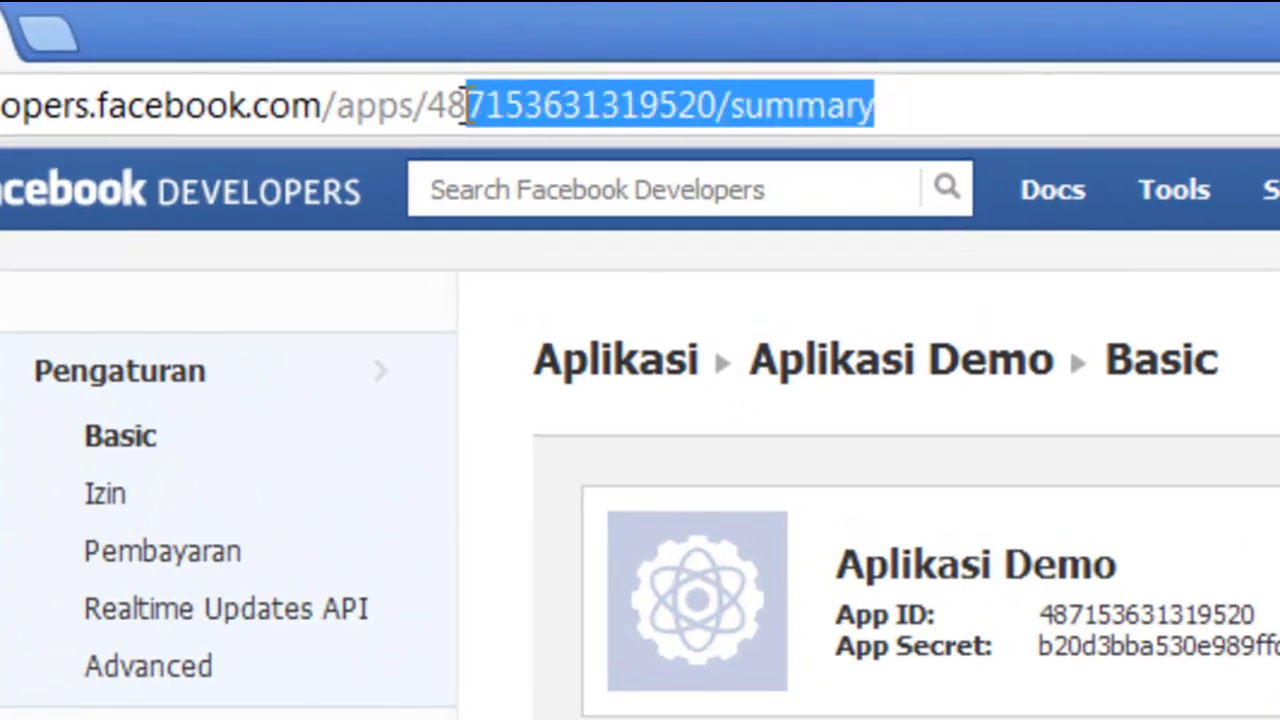
drag(38, 88, 4, 100)
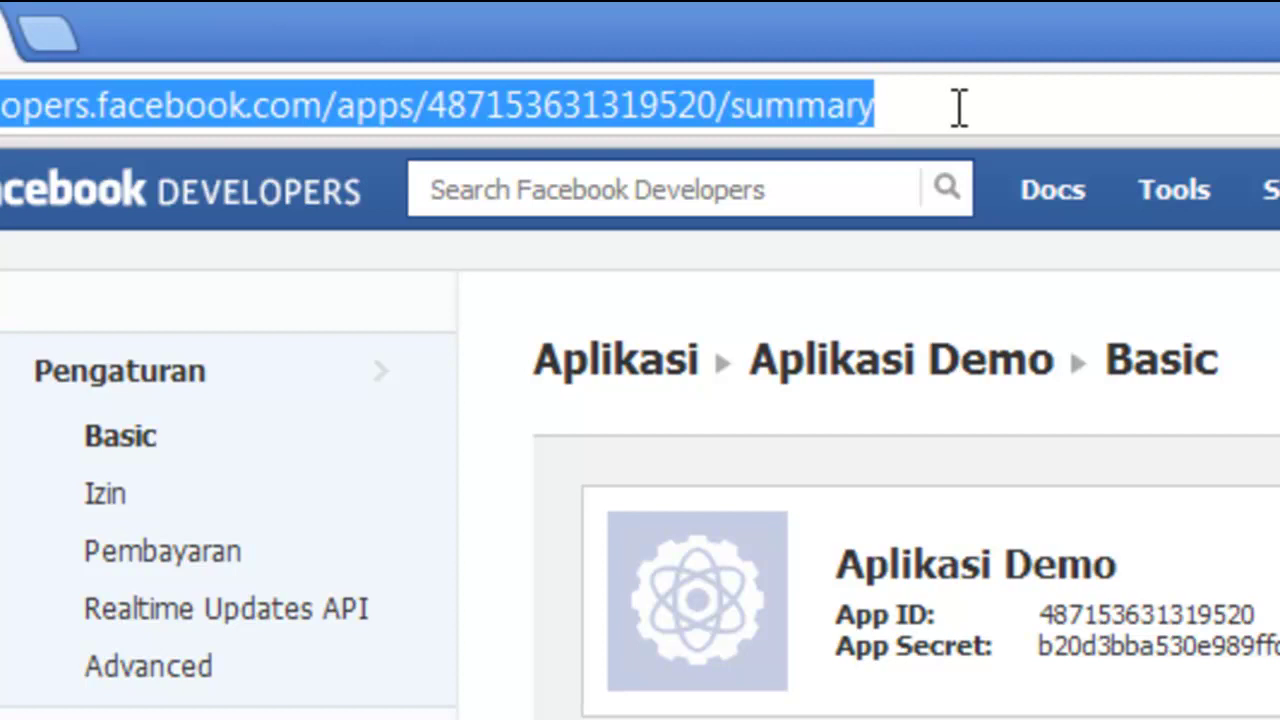
click(1274, 343)
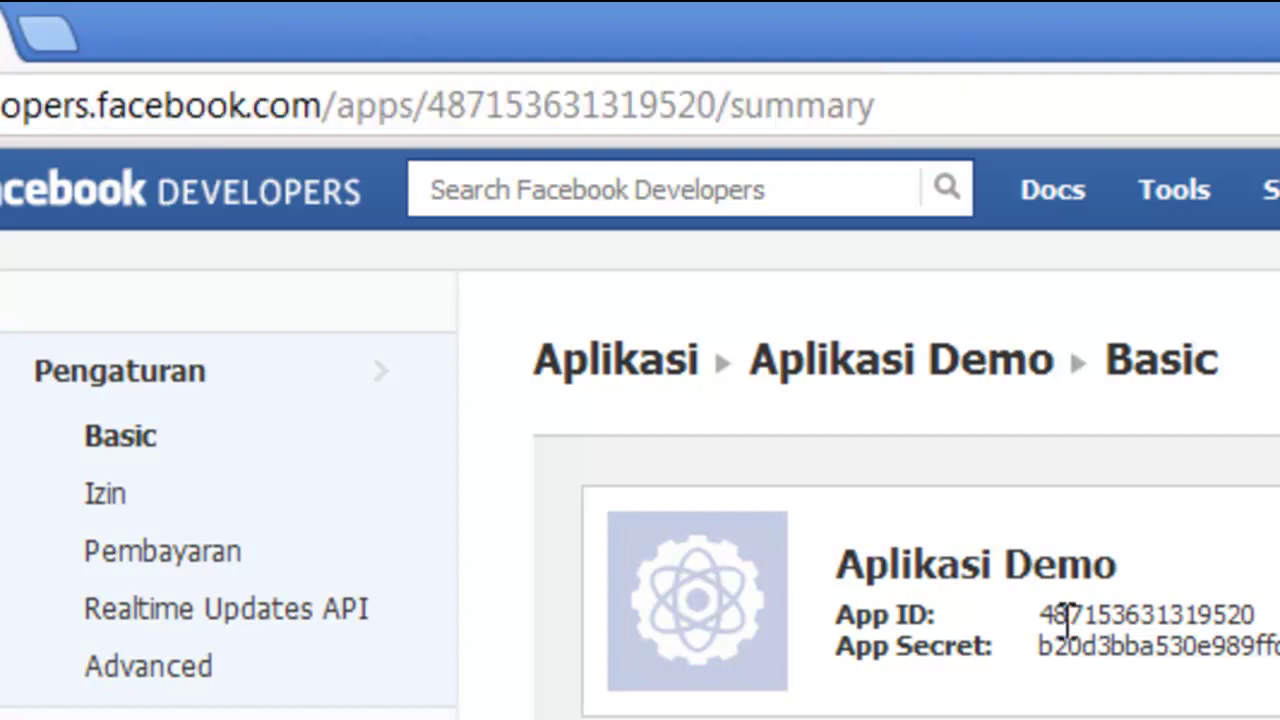
drag(1044, 612, 1268, 612)
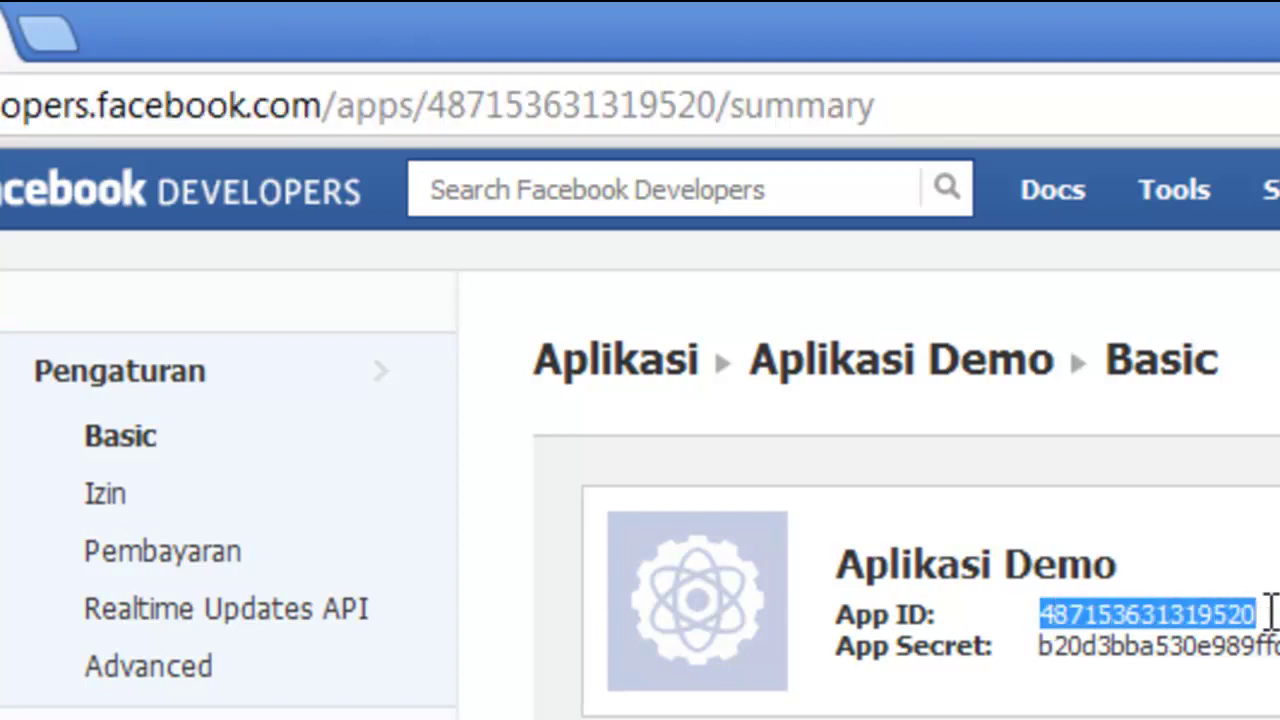
click(437, 100)
drag(437, 100, 723, 129)
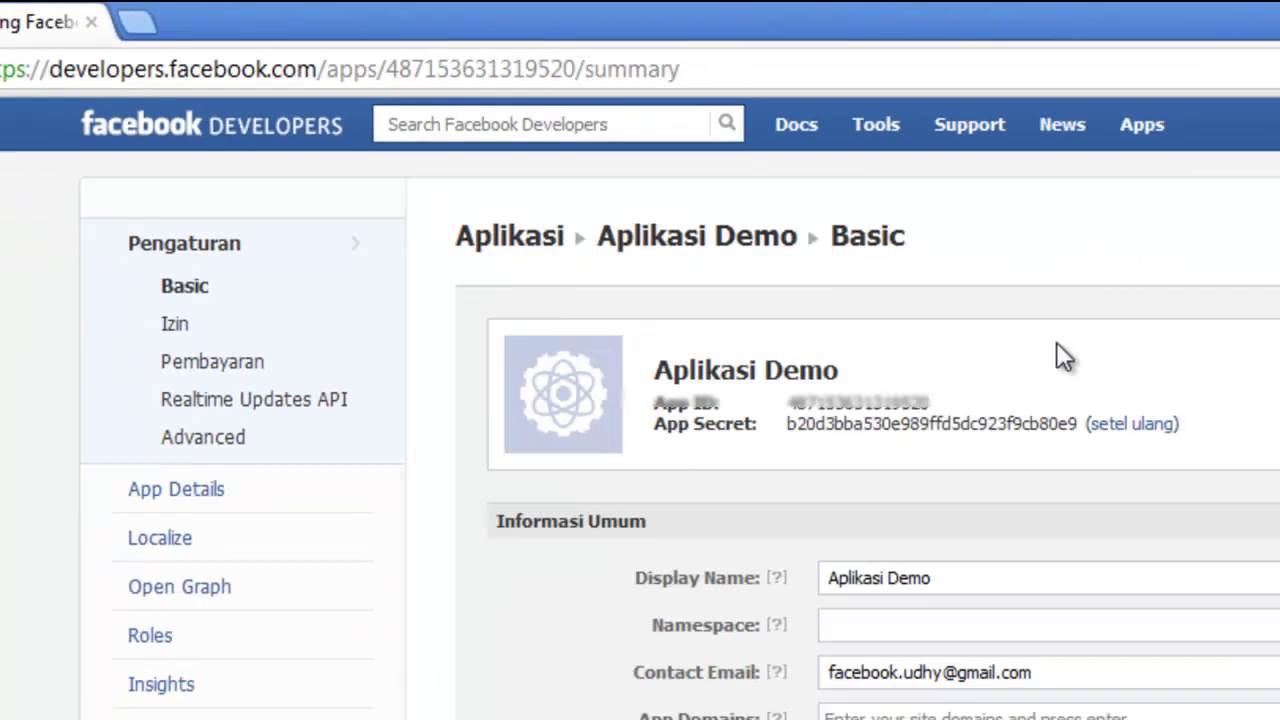
click(757, 212)
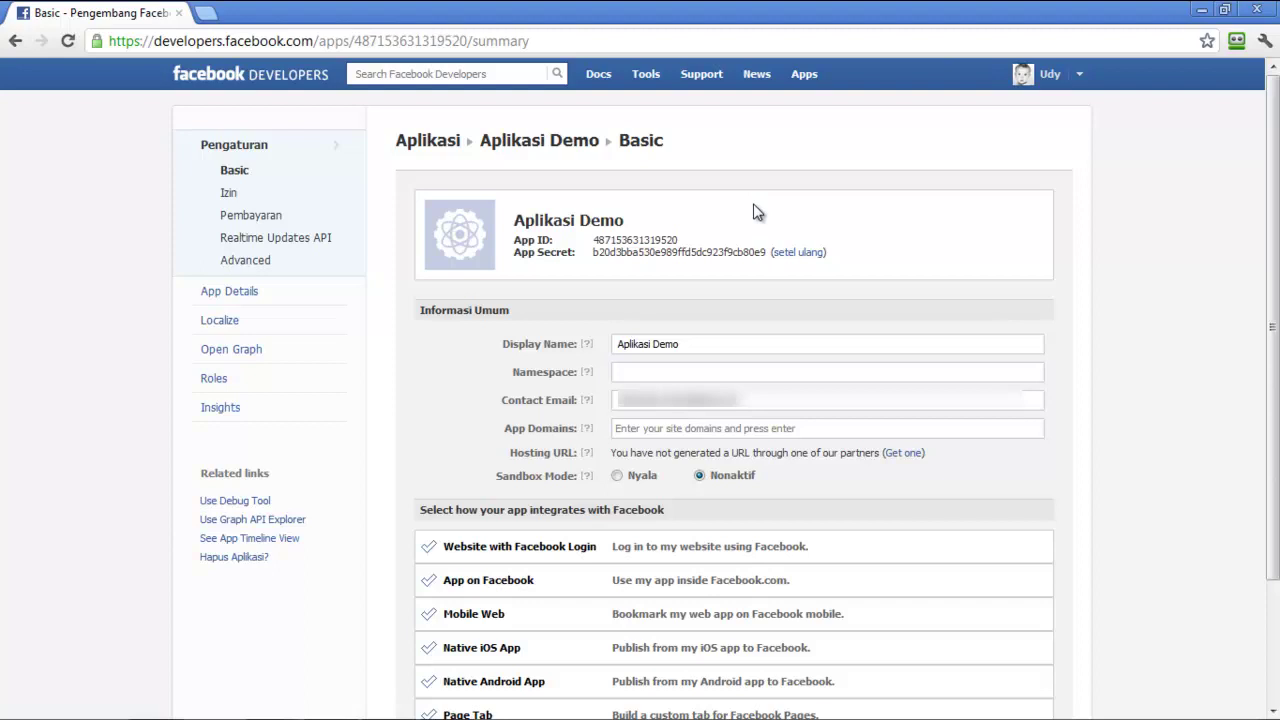
Step: Examine the App Secret, app icon, Namespace and Contact Email of Aplikasi Demo
drag(593, 252, 643, 252)
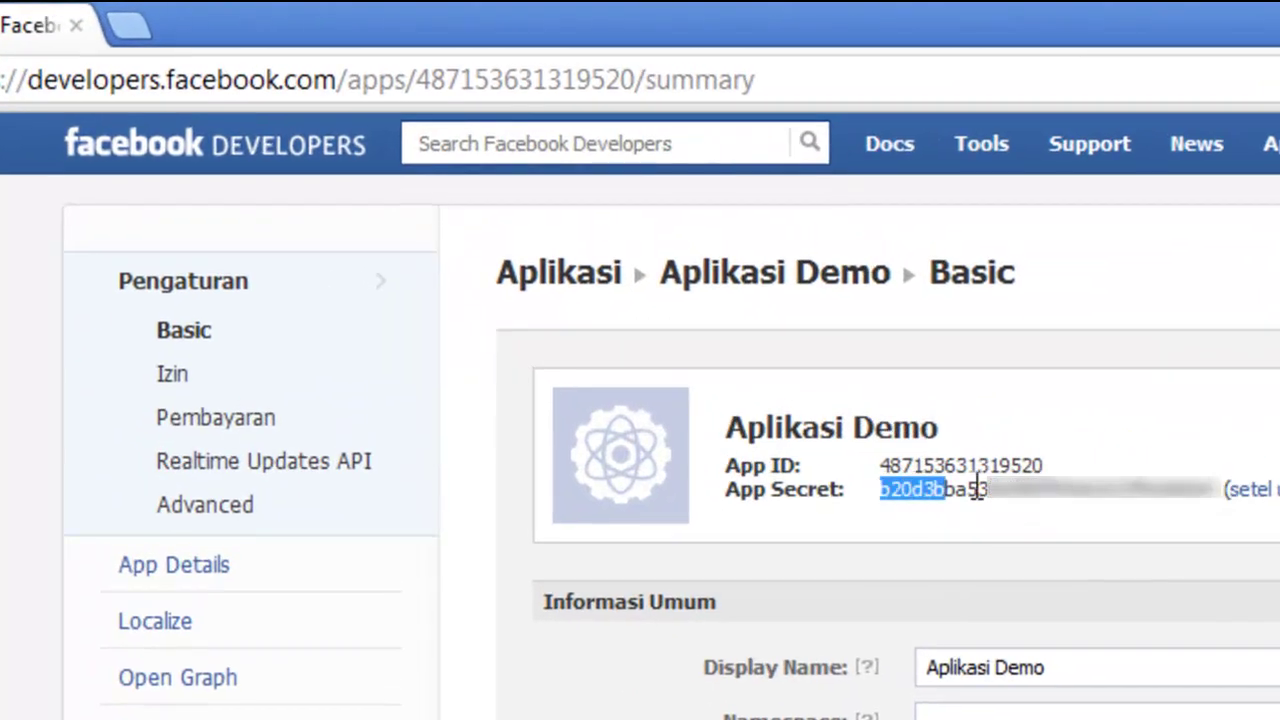
drag(977, 490, 1213, 488)
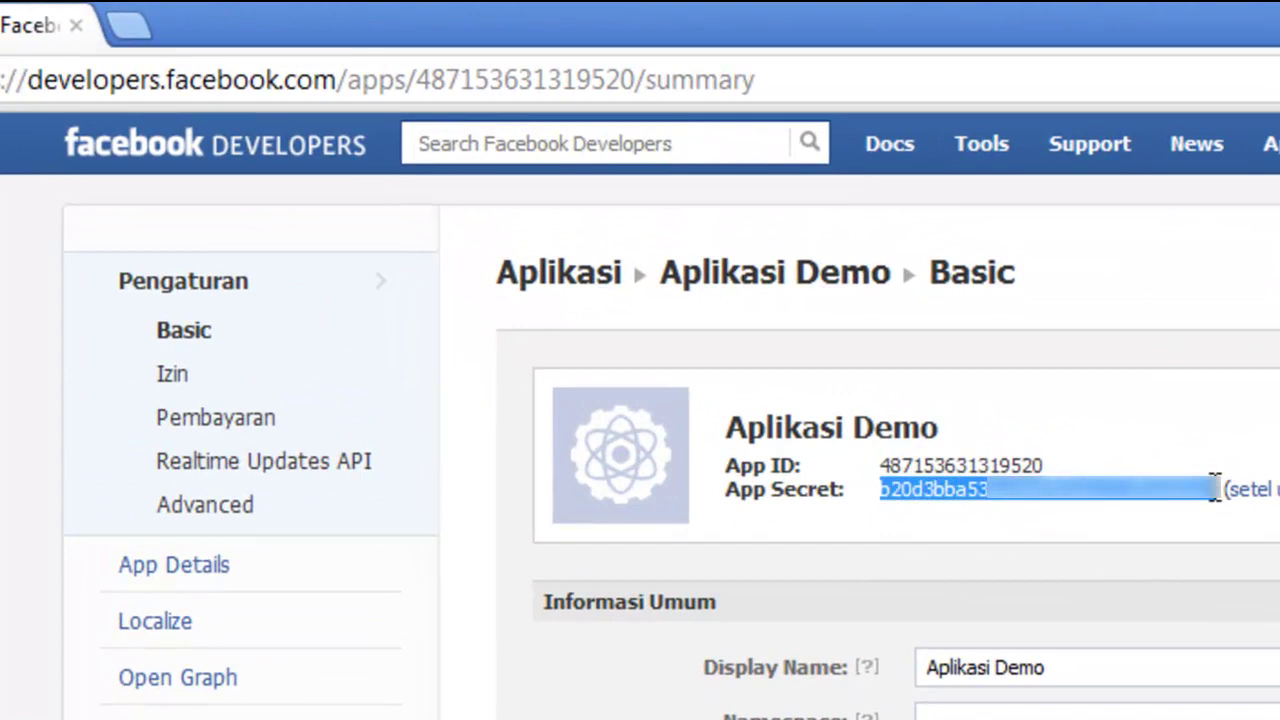
click(1186, 514)
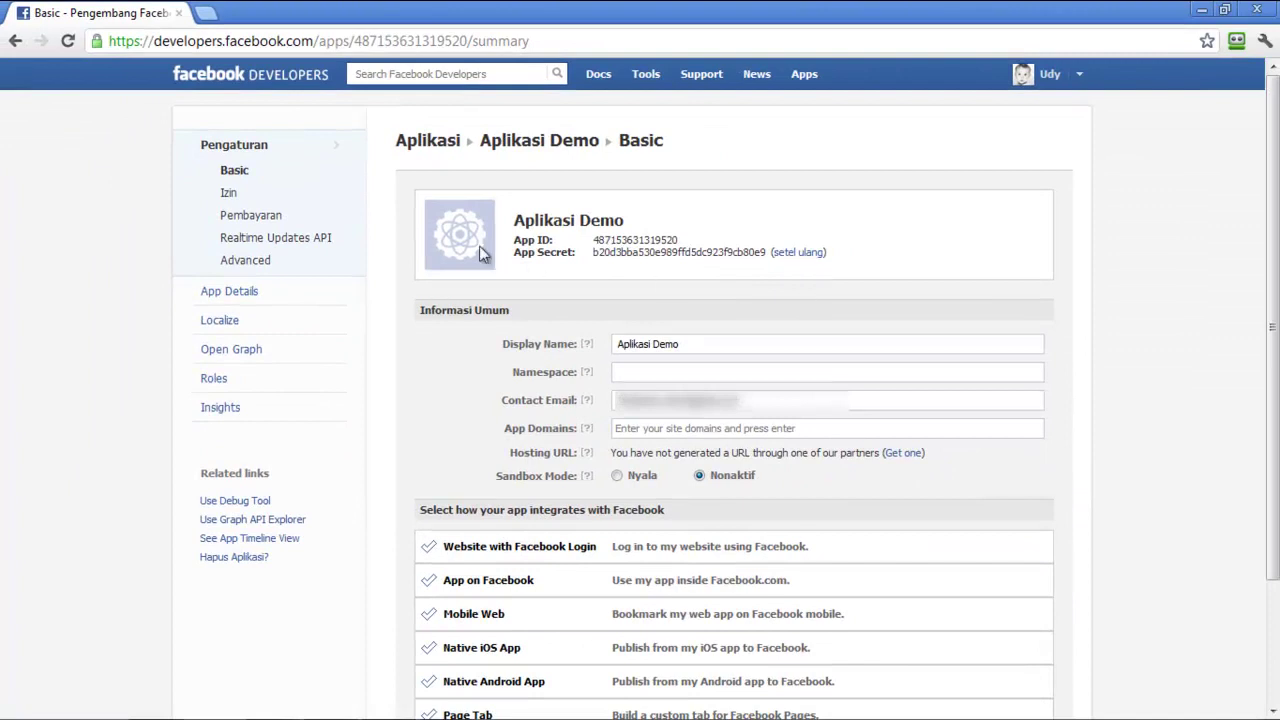
mouse_move(464, 224)
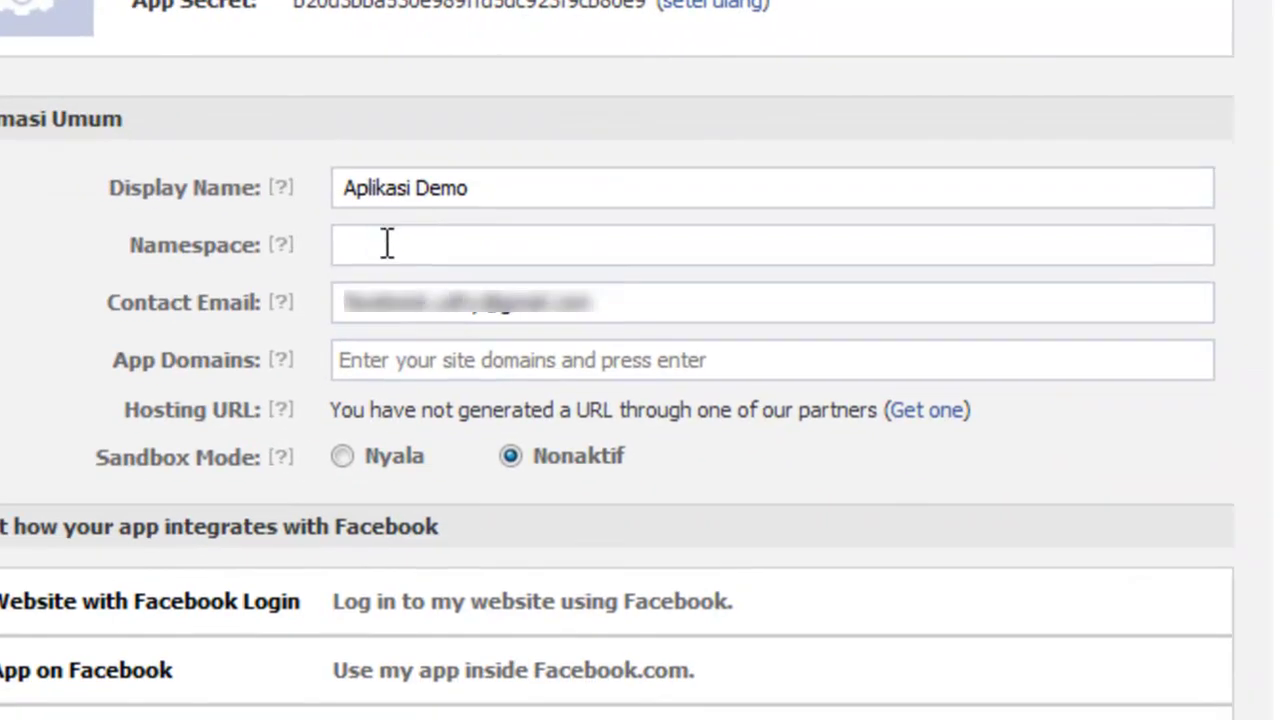
click(1161, 673)
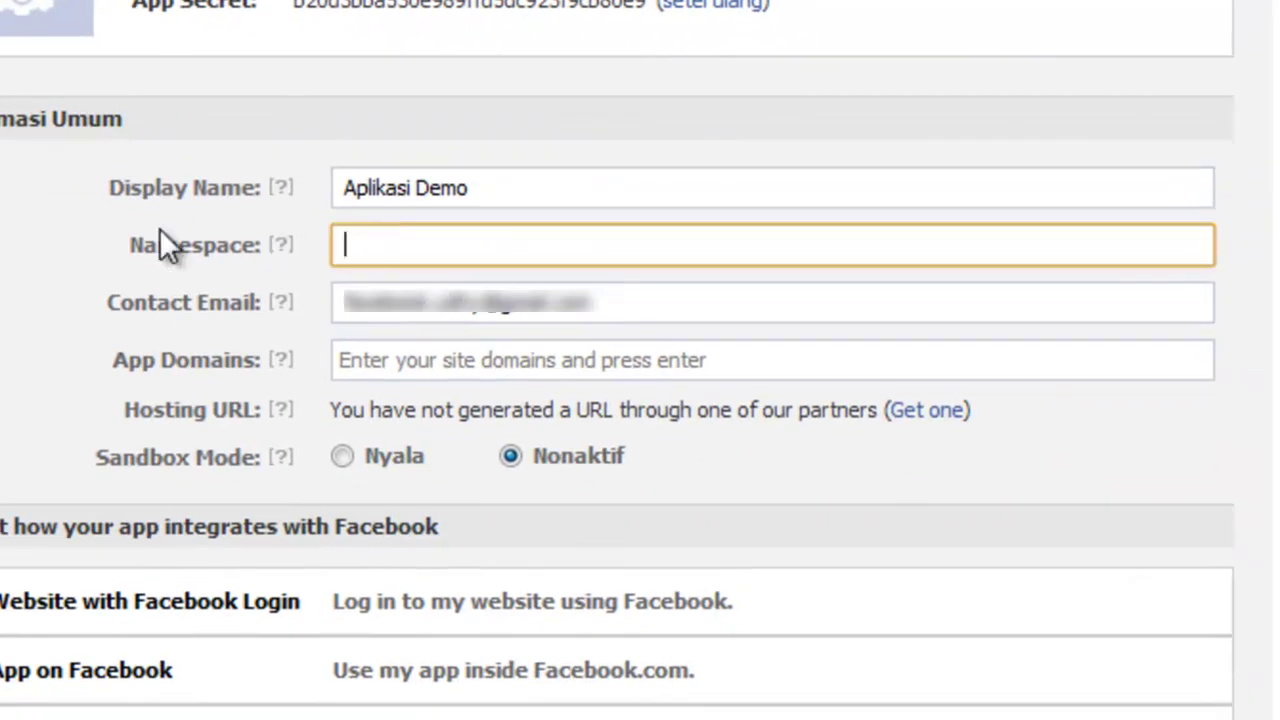
click(1267, 318)
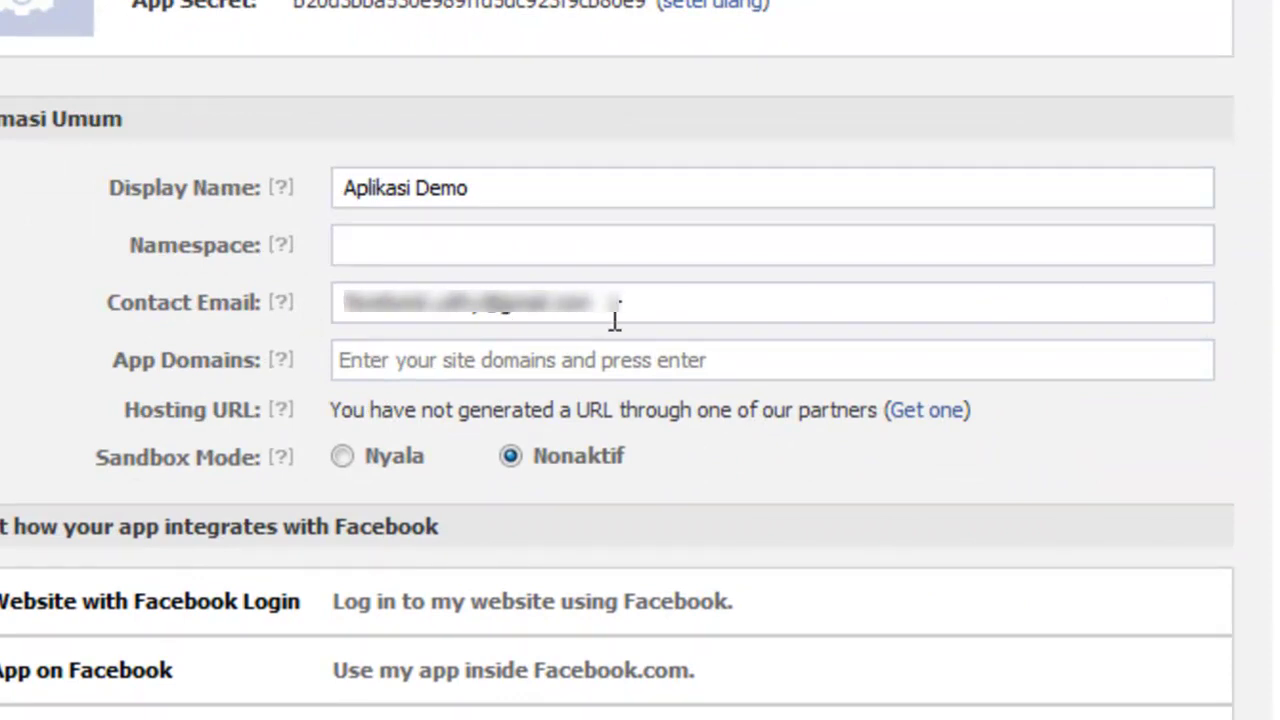
click(754, 303)
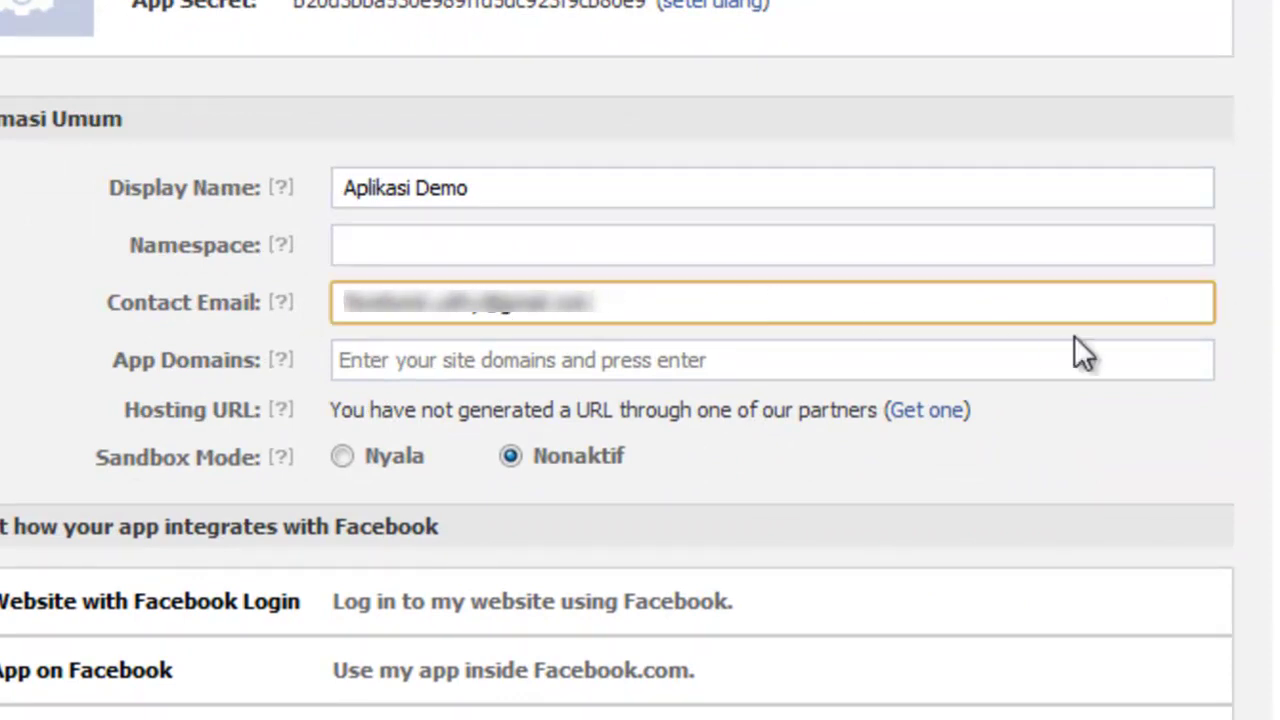
Step: Add kursus.udhy.net to the App Domains and keep Sandbox Mode set to Nonaktif
click(1252, 338)
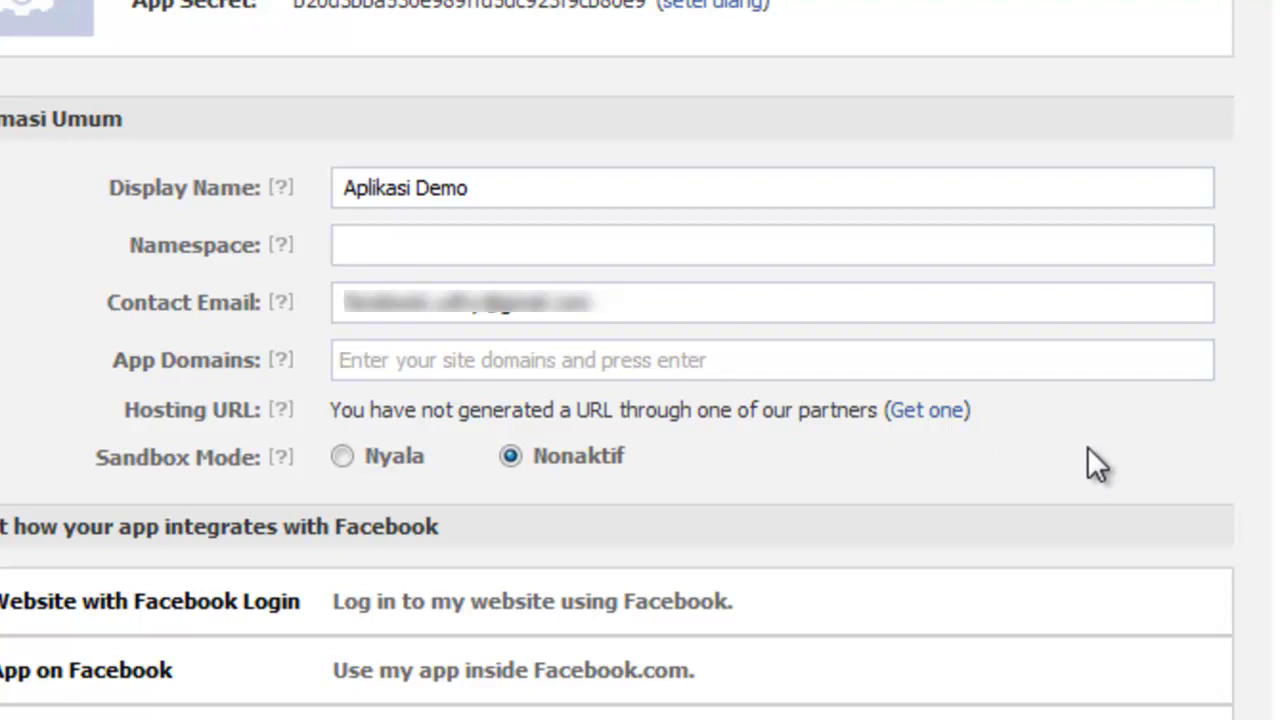
text(kursus)
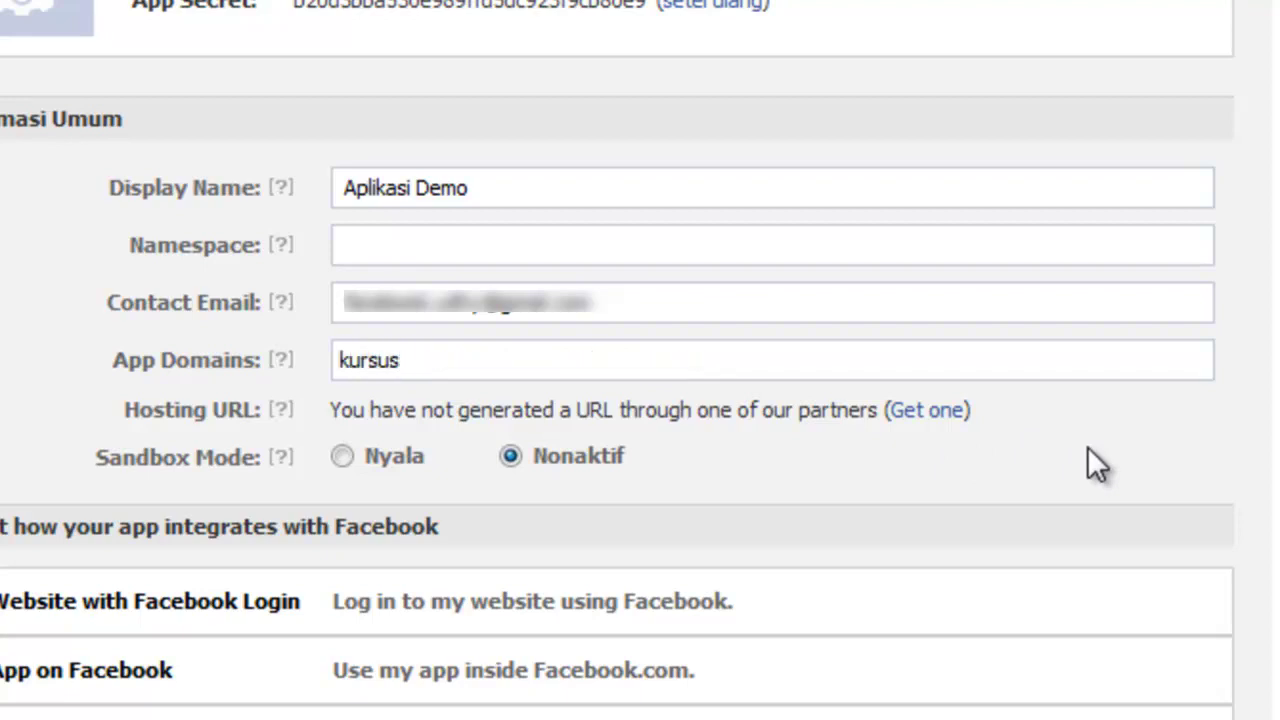
text(.udhy.net)
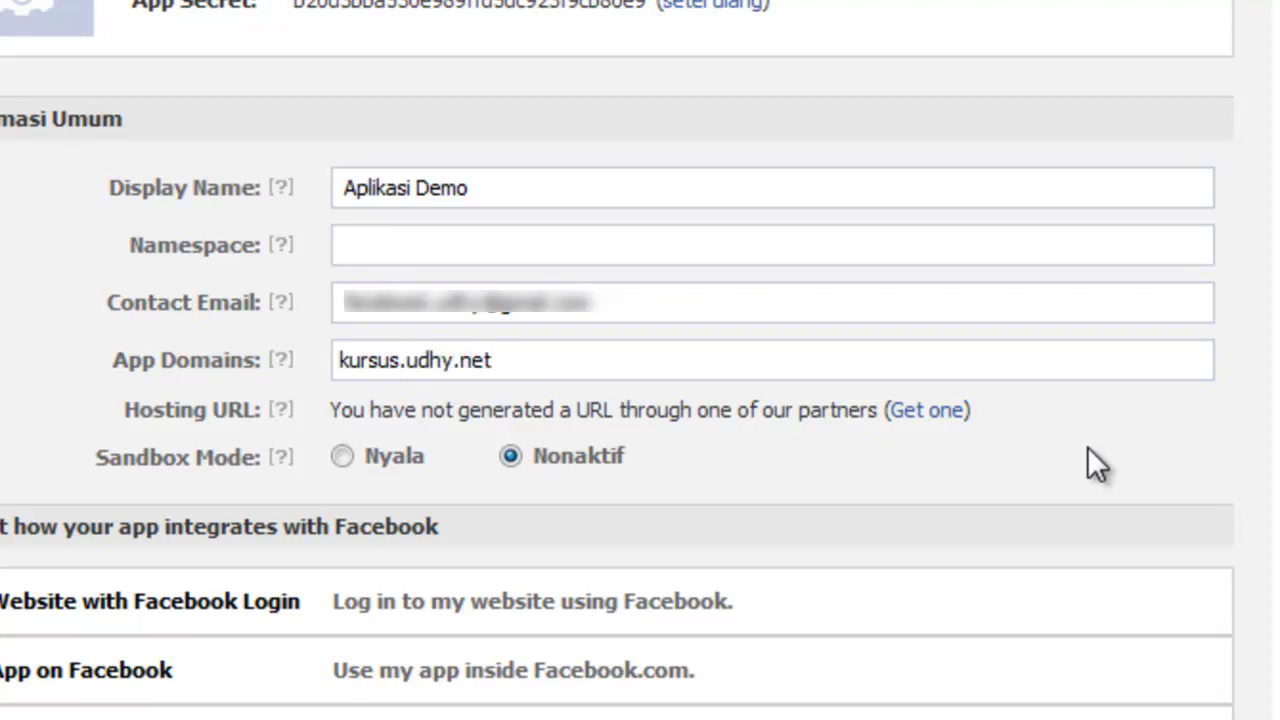
key(Return)
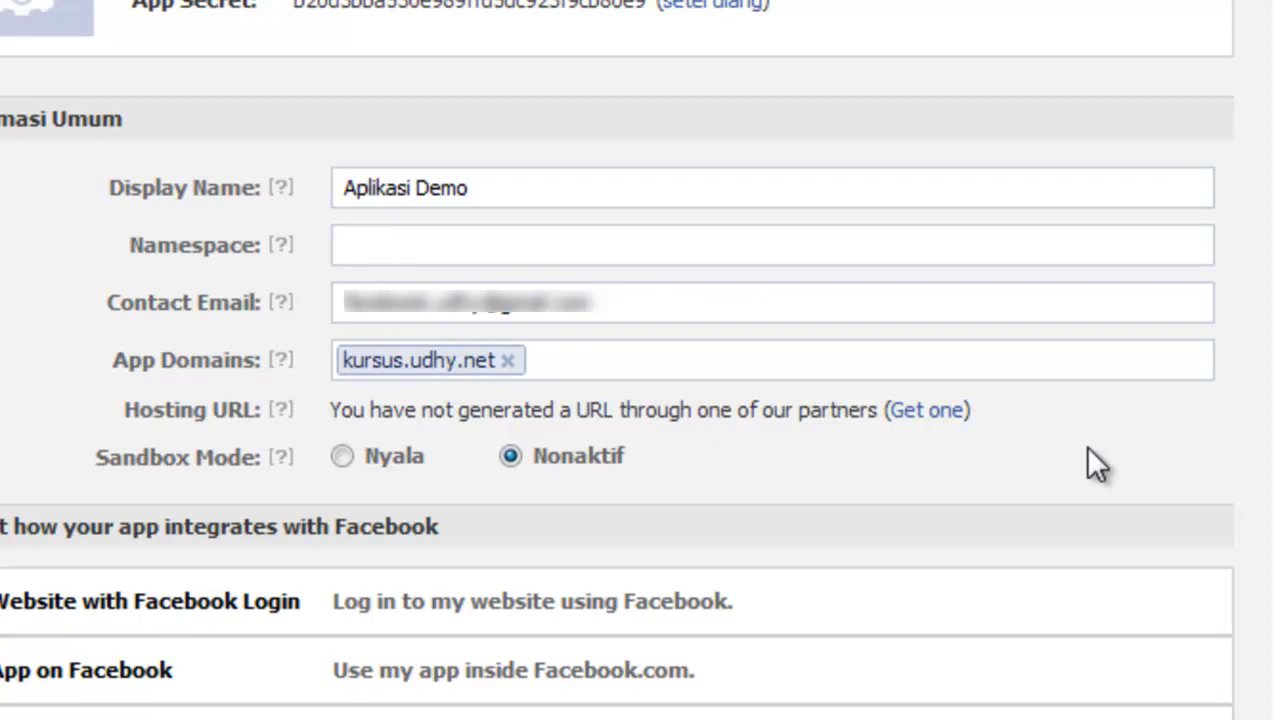
click(345, 462)
click(512, 456)
scroll(697, 426, down, 3)
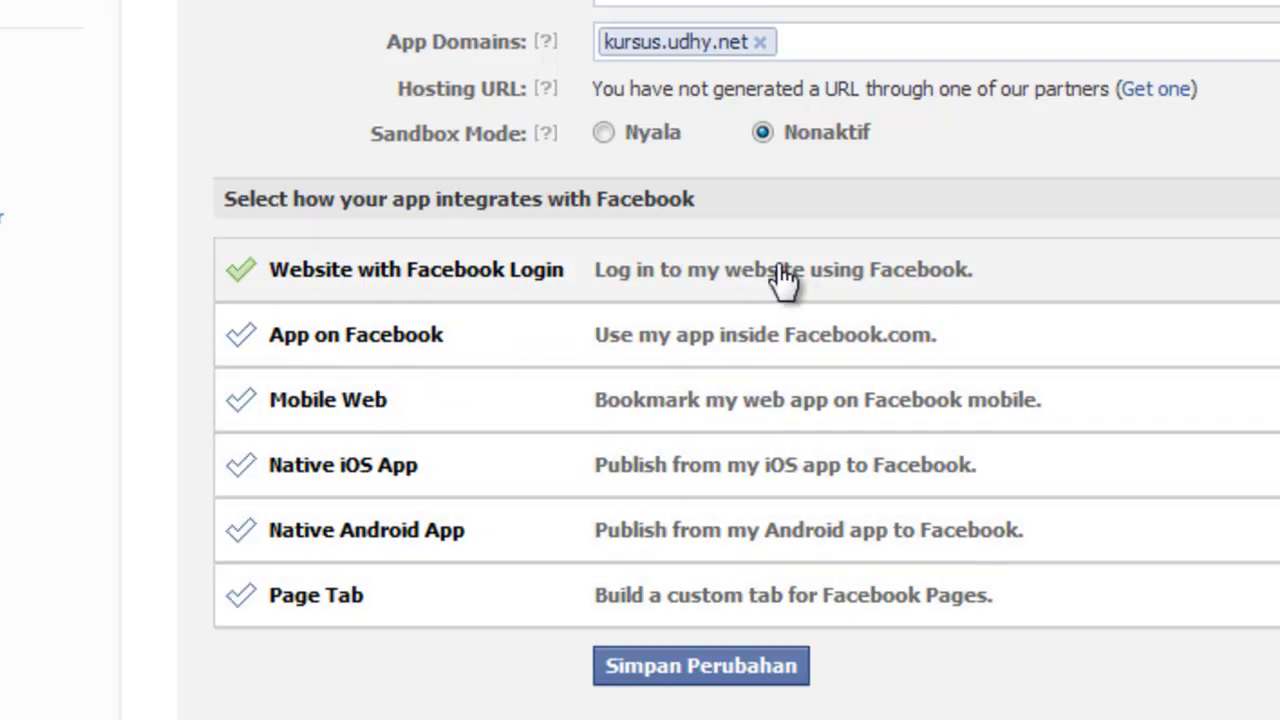
click(782, 274)
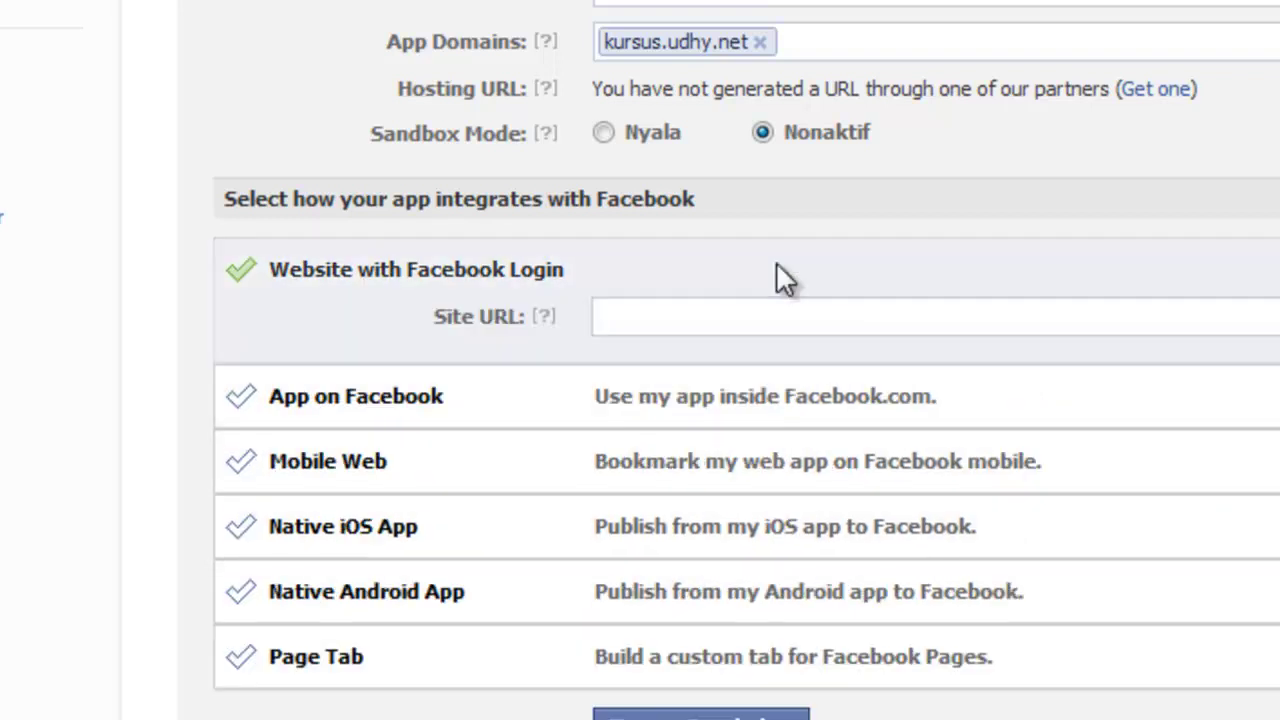
click(729, 317)
text(http://)
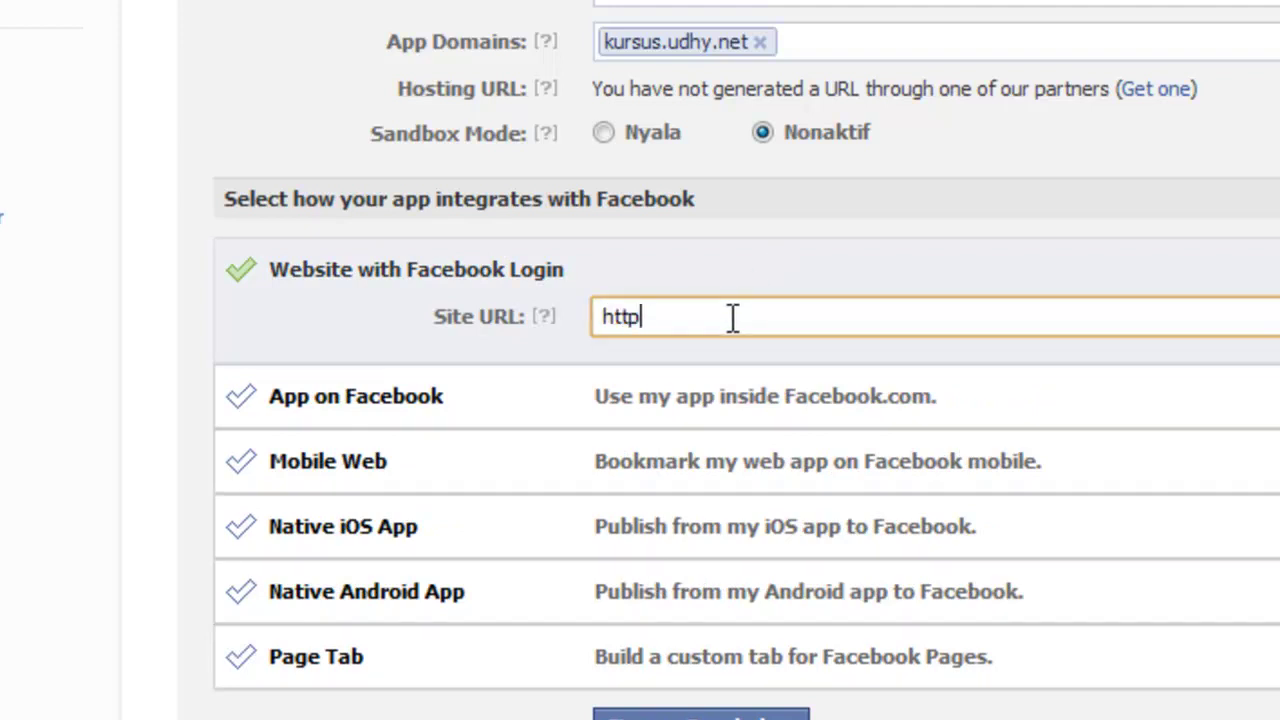
text(kursus.udhy.net)
key(Left)
key(Left)
key(Left)
key(Left)
key(Left)
key(Left)
key(Left)
key(Left)
key(Left)
key(Left)
key(Left)
key(Left)
key(Left)
key(Left)
key(Left)
text(www.)
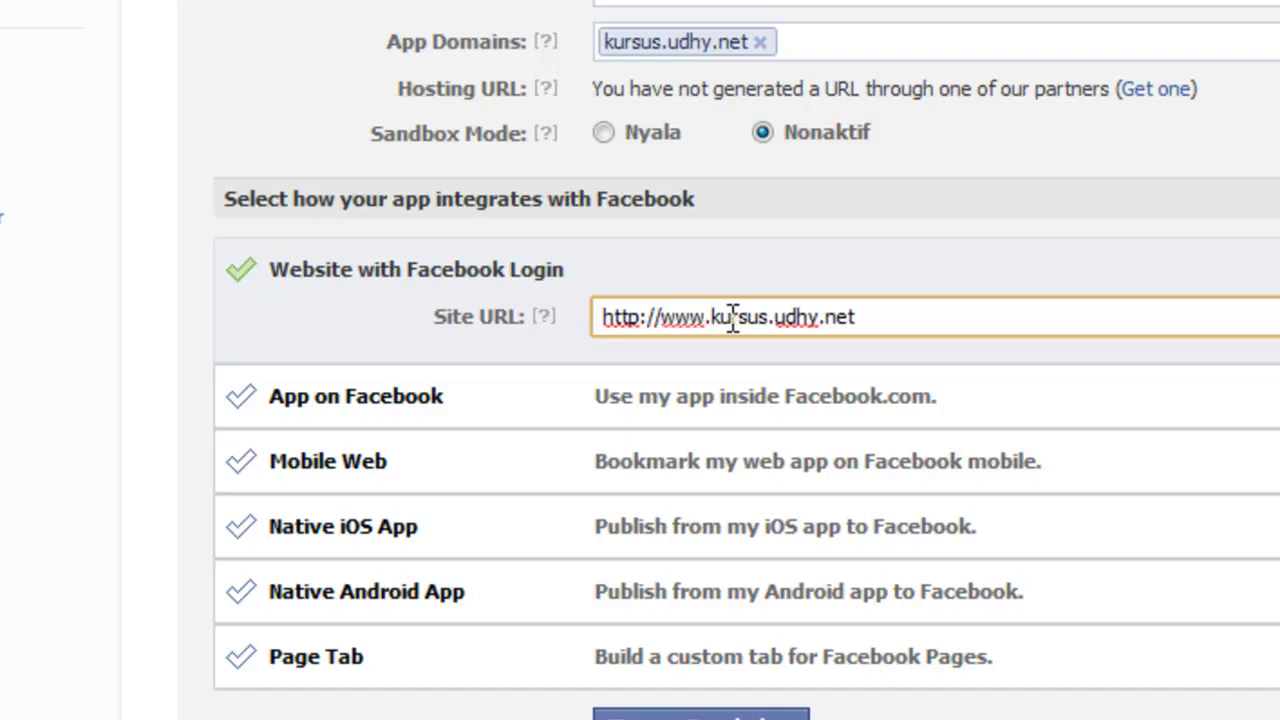
key(Tab)
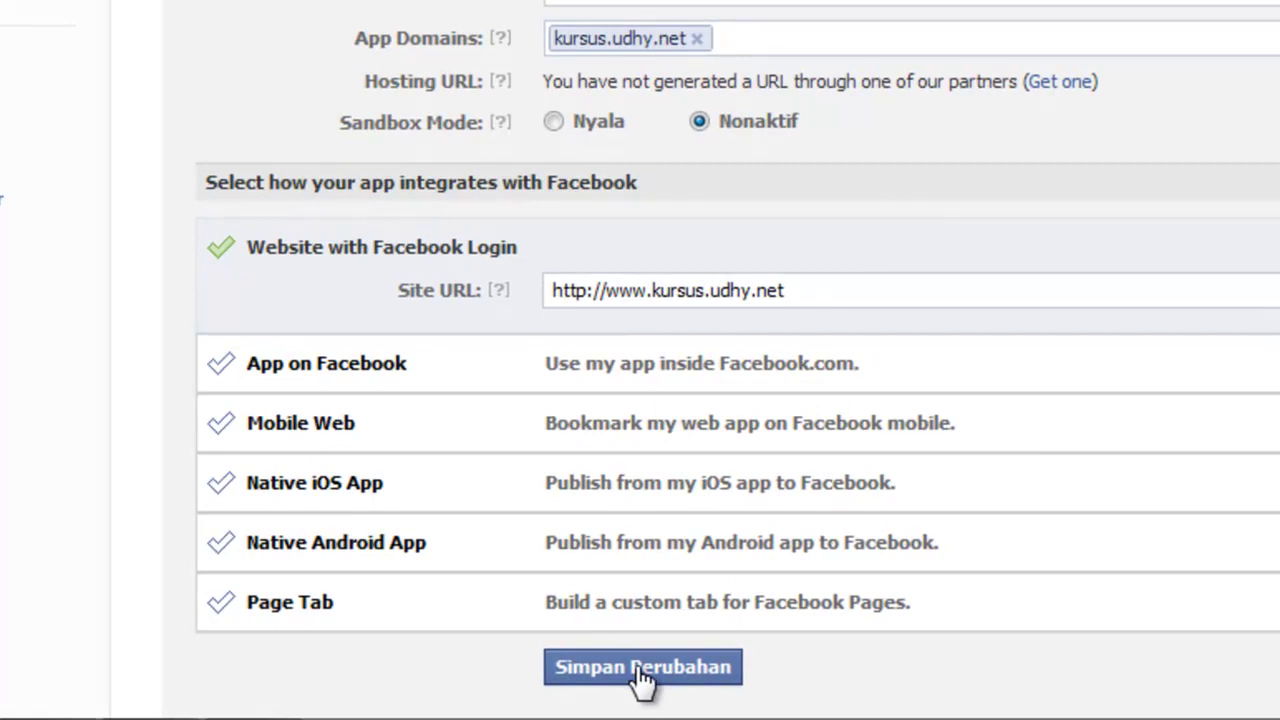
Step: Save the changes to the Basic settings of Aplikasi Demo and review the saved page
click(642, 668)
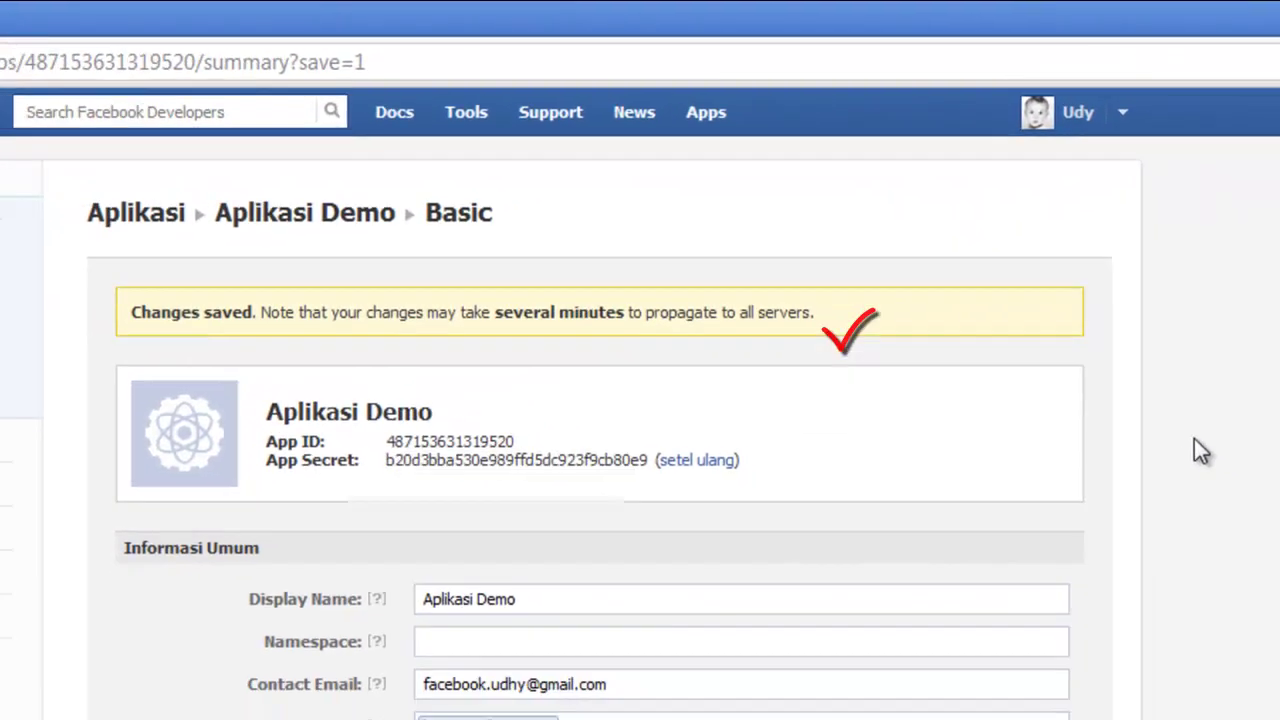
scroll(1227, 524, down, 10)
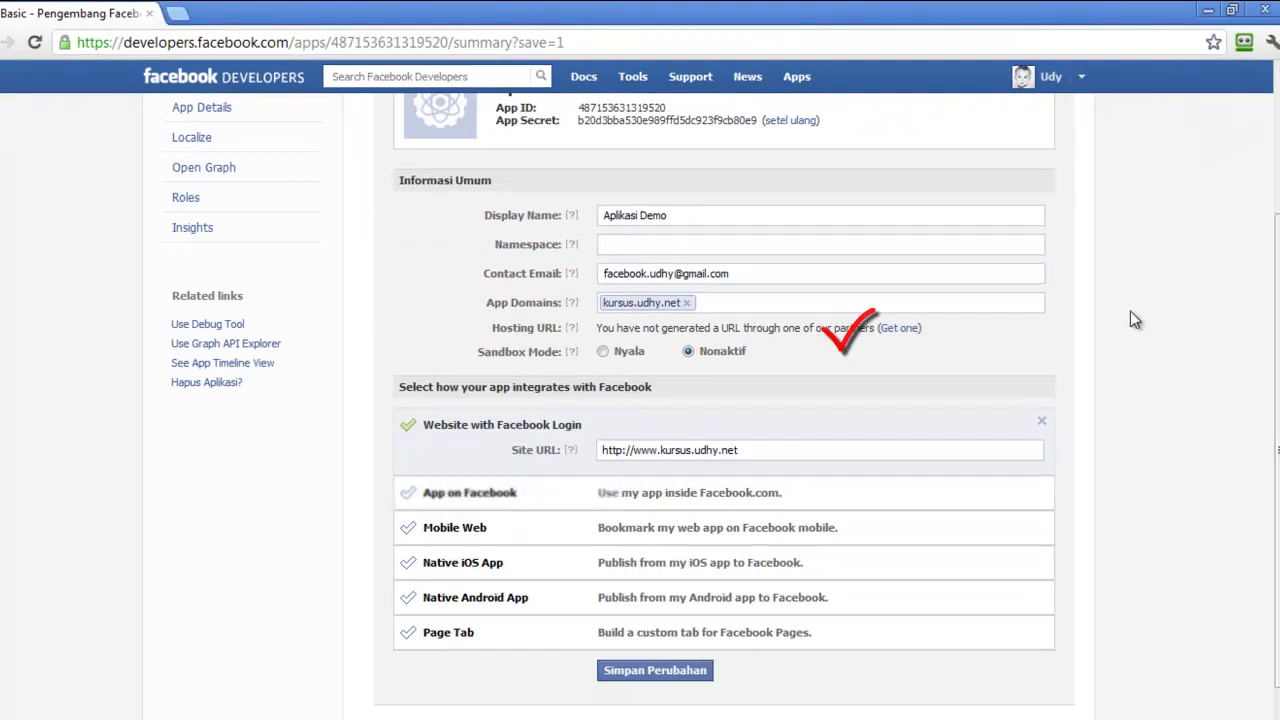
scroll(1212, 489, up, 5)
scroll(1128, 301, up, 1)
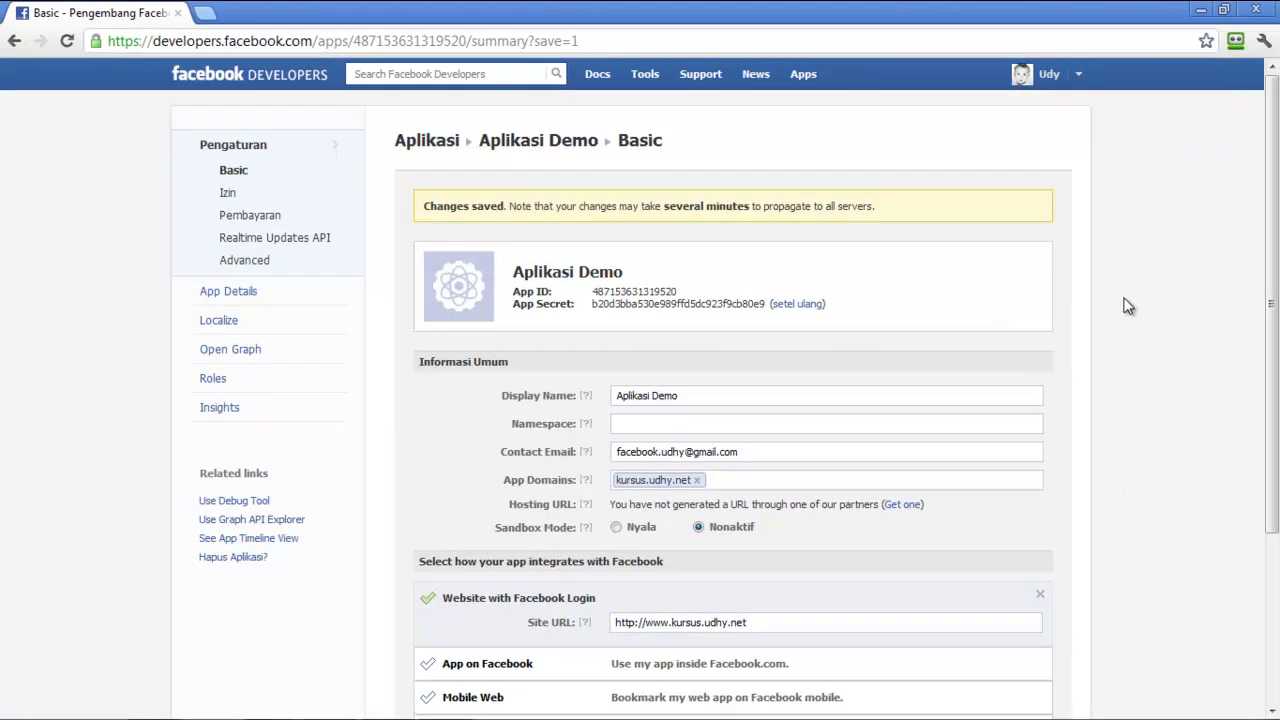
mouse_move(461, 270)
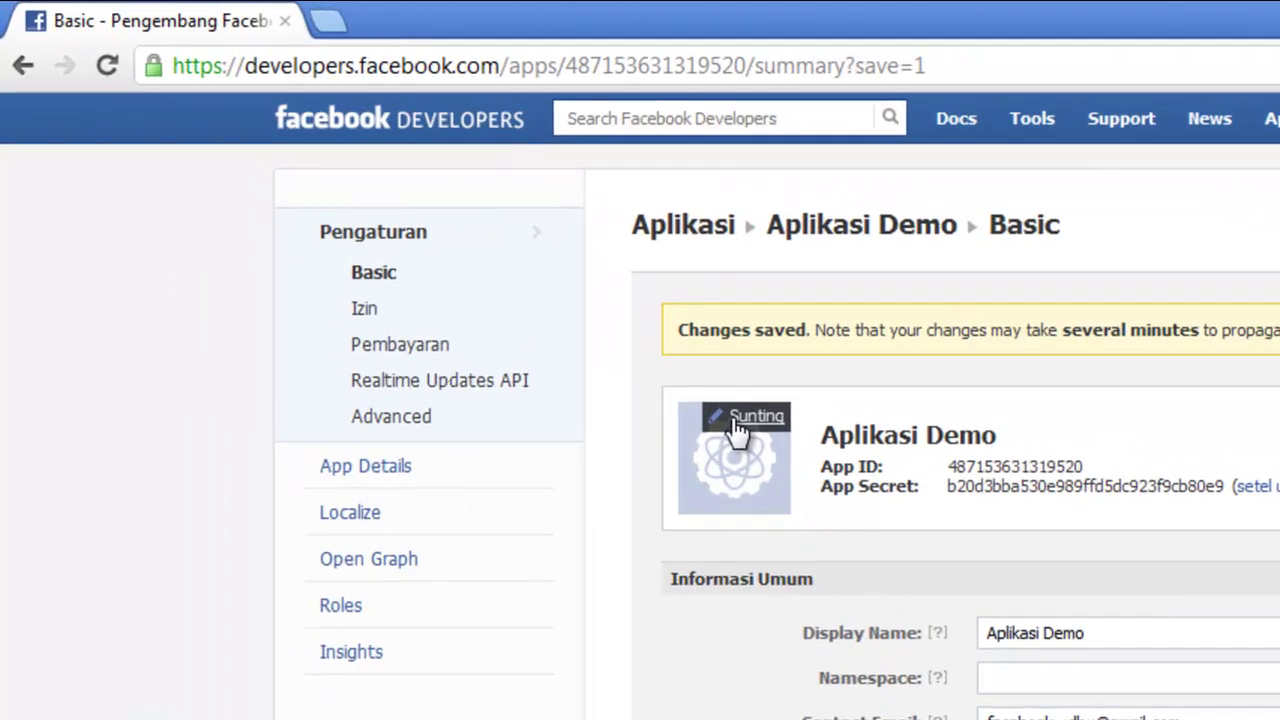
Step: Open the App Details of Aplikasi Demo and check the App Detail Page and App Center Listing statuses
click(688, 398)
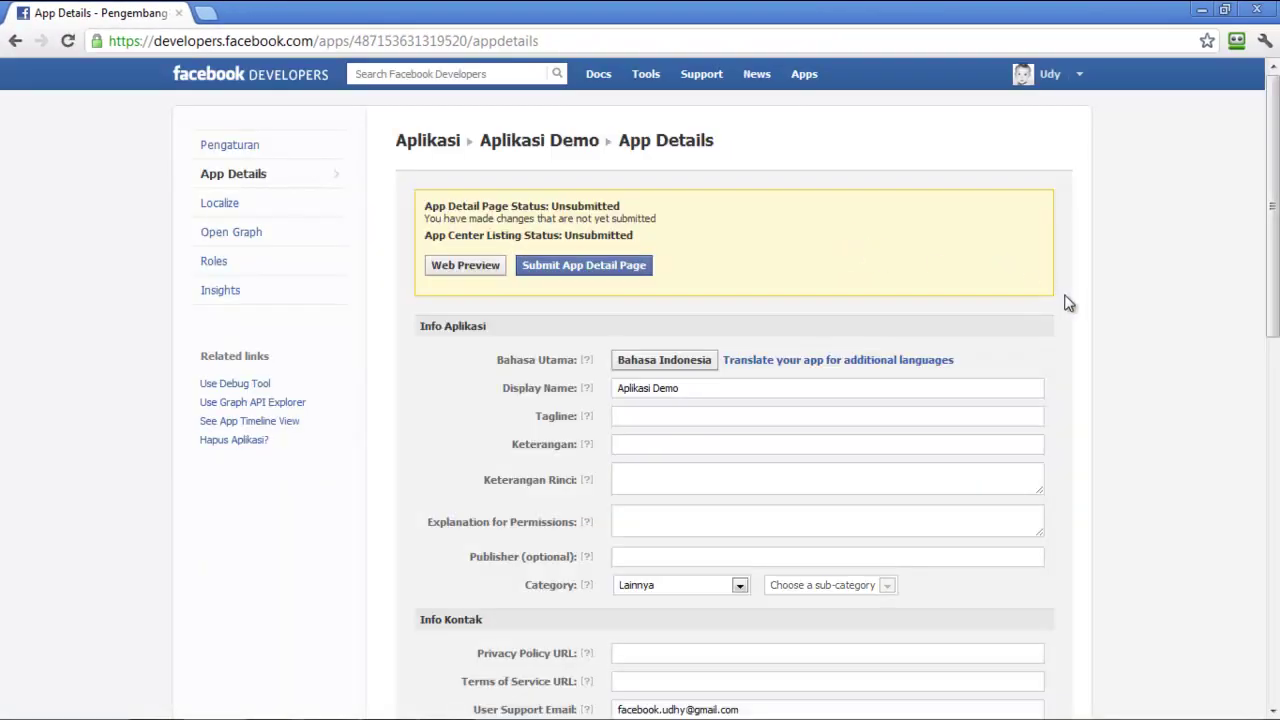
scroll(1069, 303, down, 3)
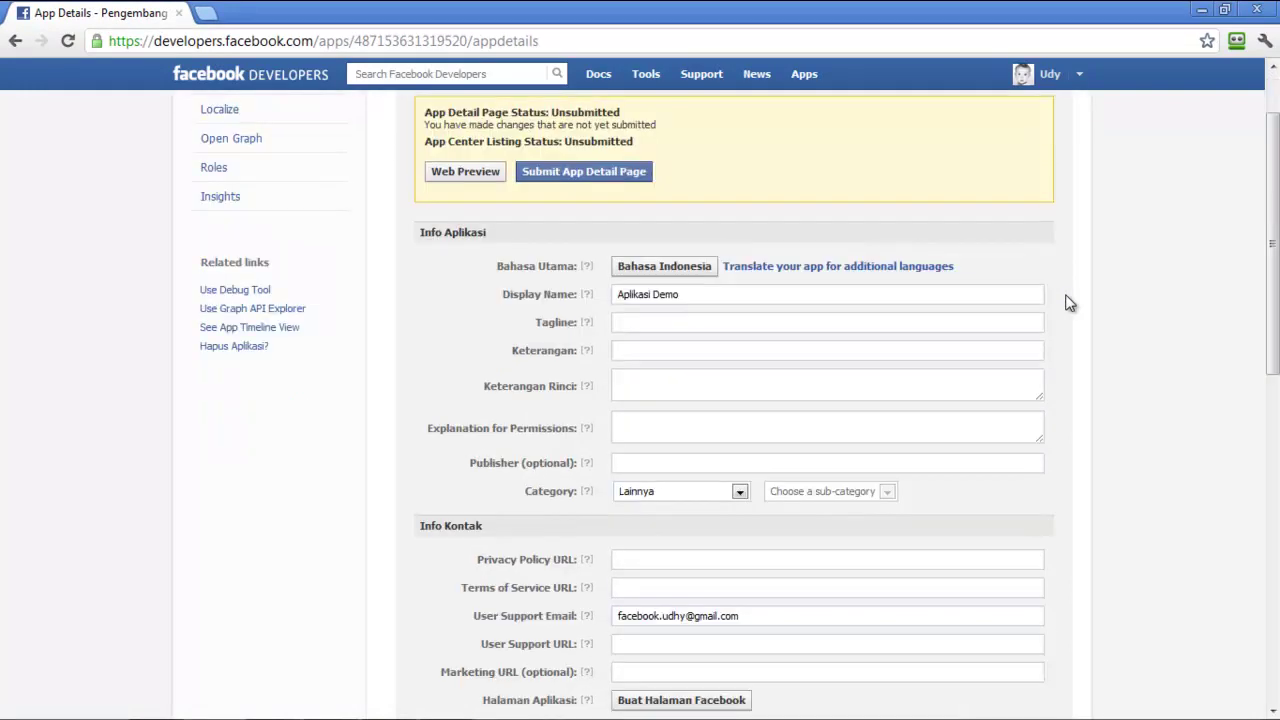
scroll(1069, 305, down, 1)
scroll(1069, 305, up, 5)
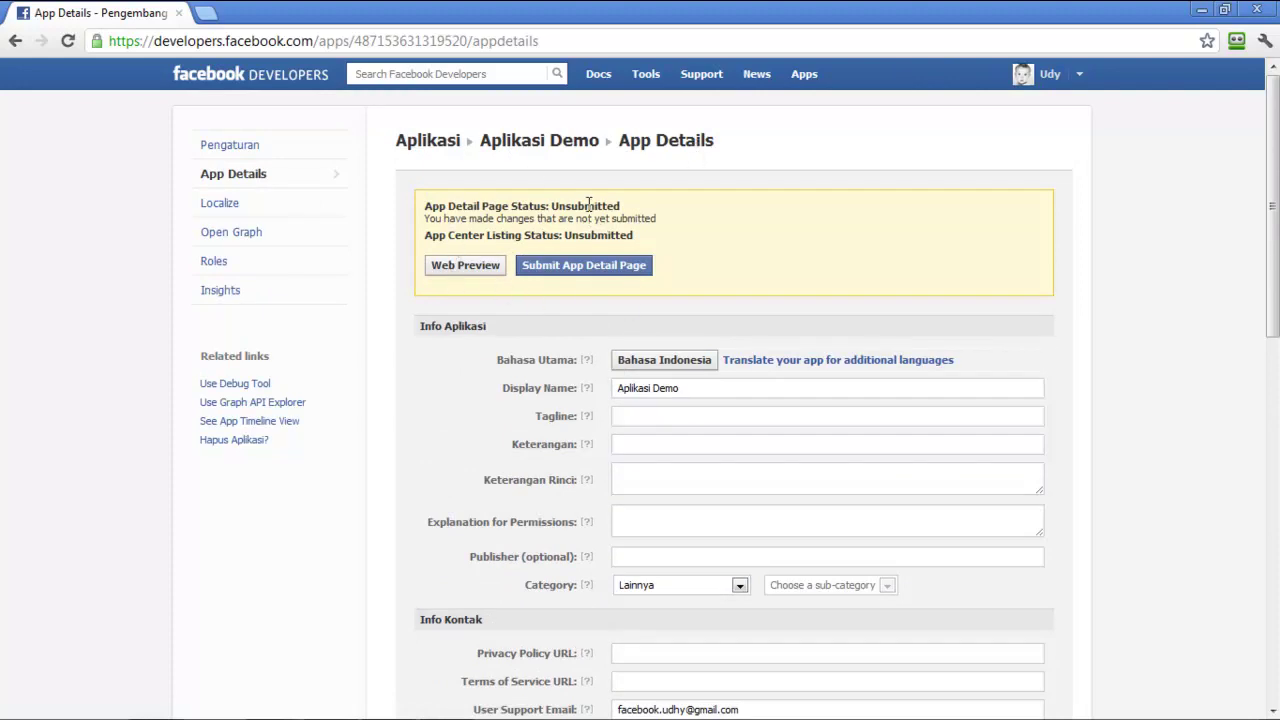
drag(552, 207, 630, 210)
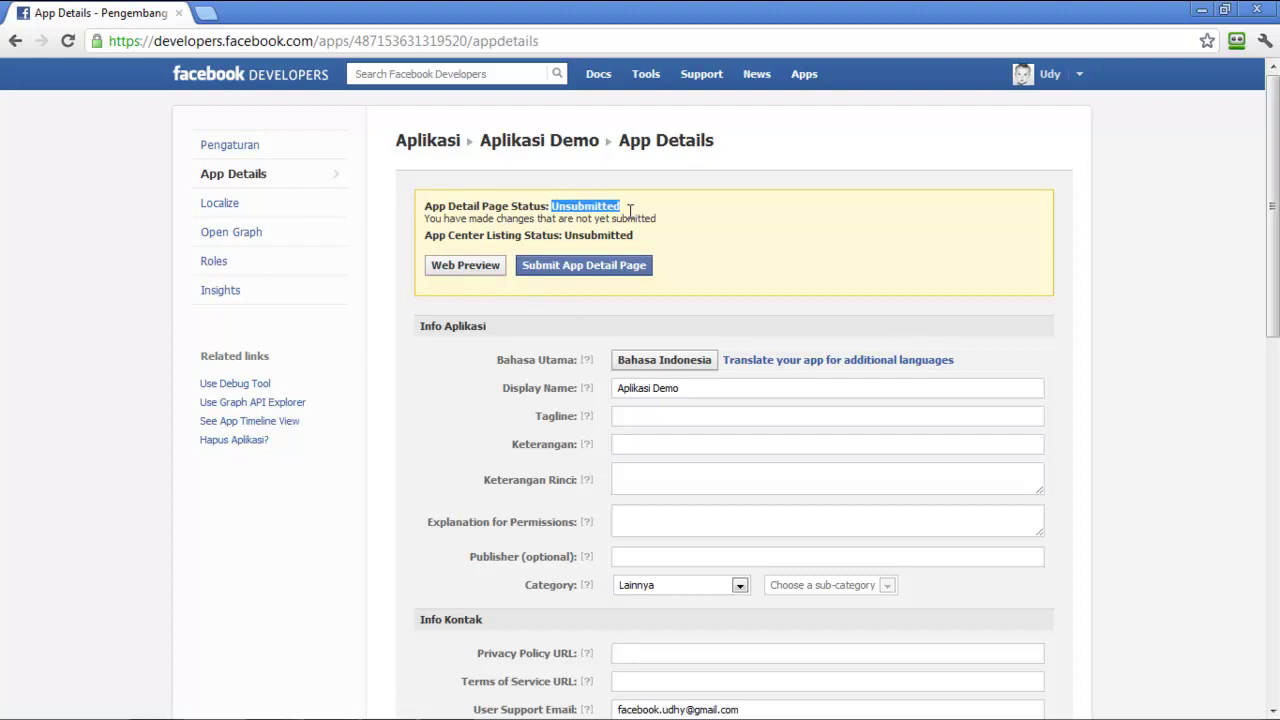
click(793, 243)
drag(566, 236, 640, 237)
click(679, 246)
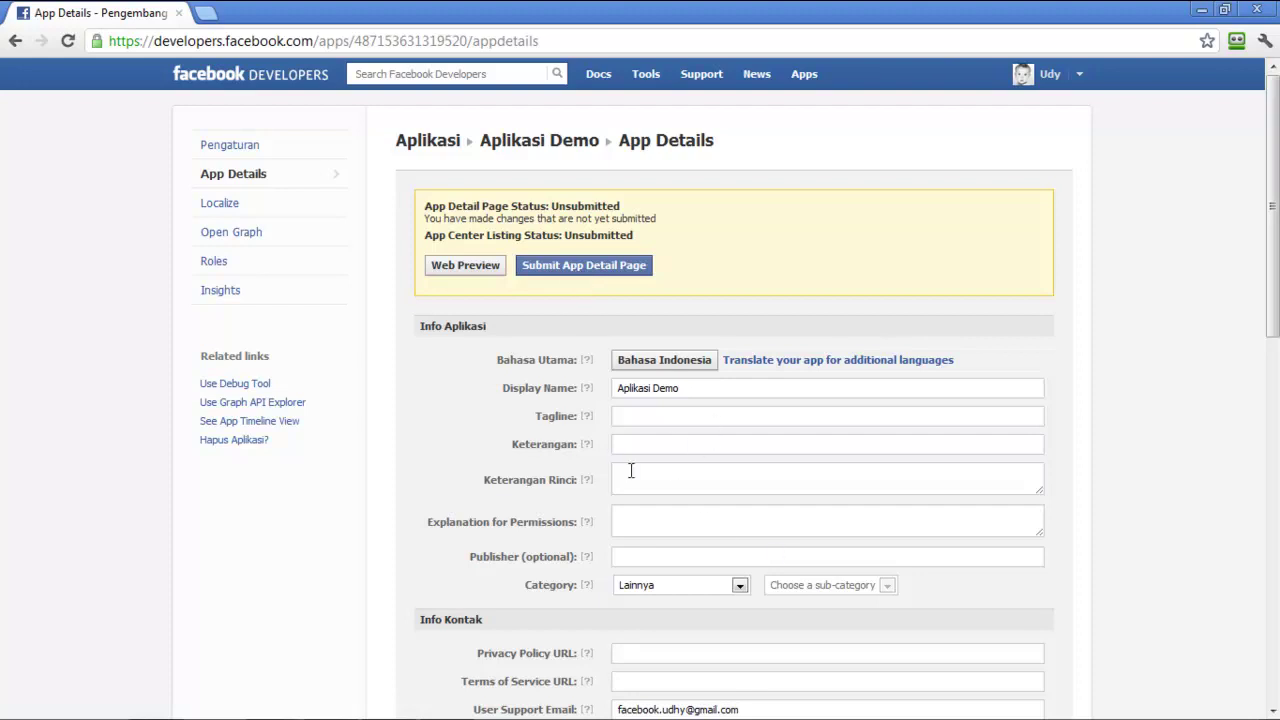
Step: Set the Tagline in the Info Aplikasi section to "kursus online"
scroll(1148, 443, down, 1)
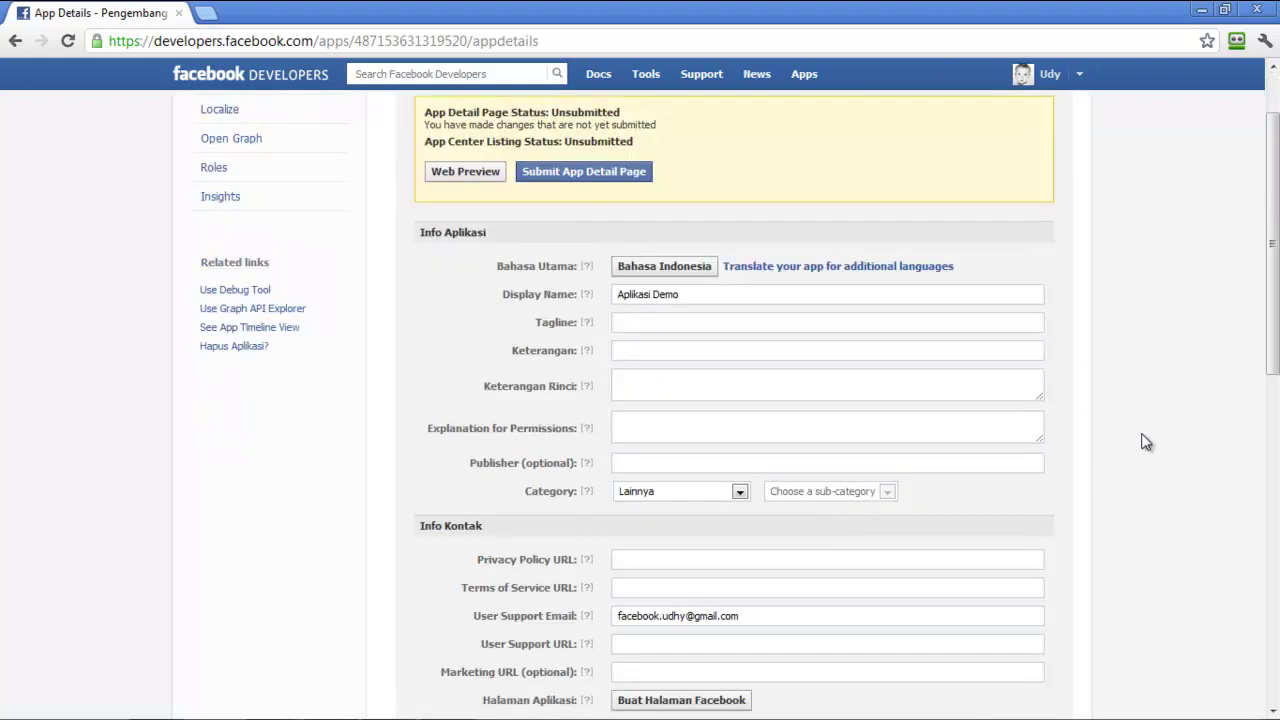
mouse_move(588, 326)
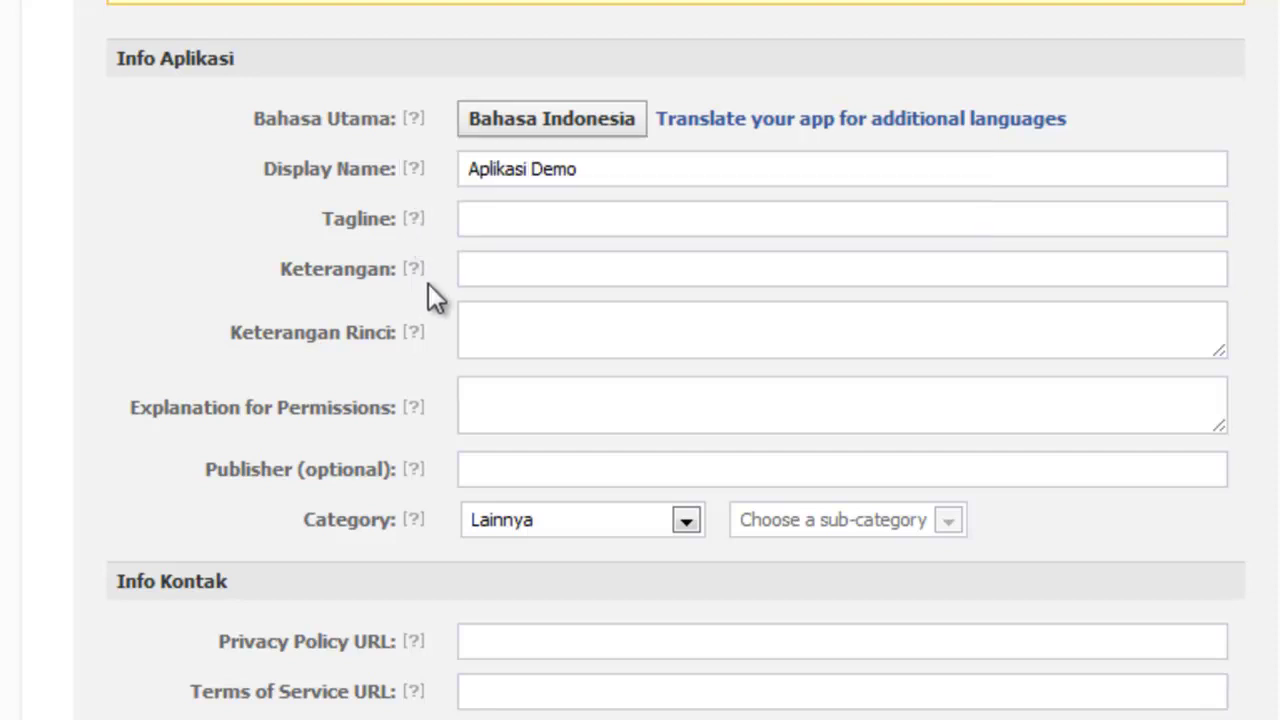
click(482, 268)
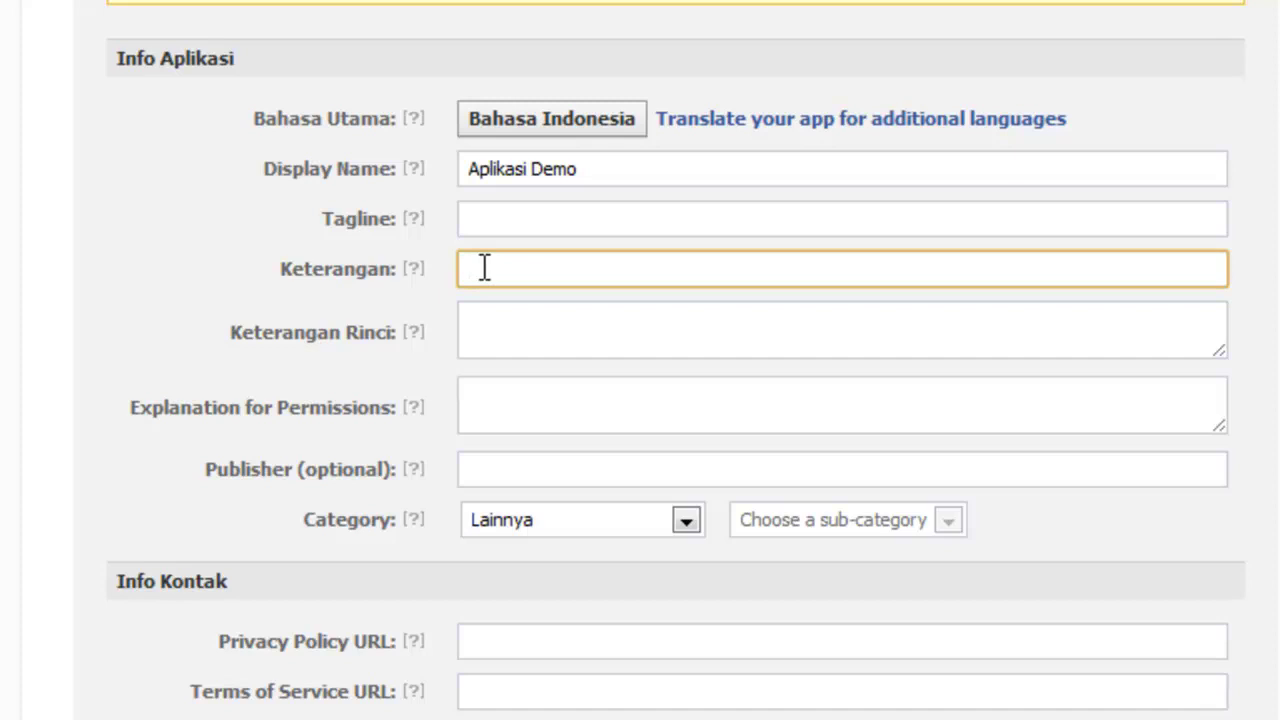
click(487, 212)
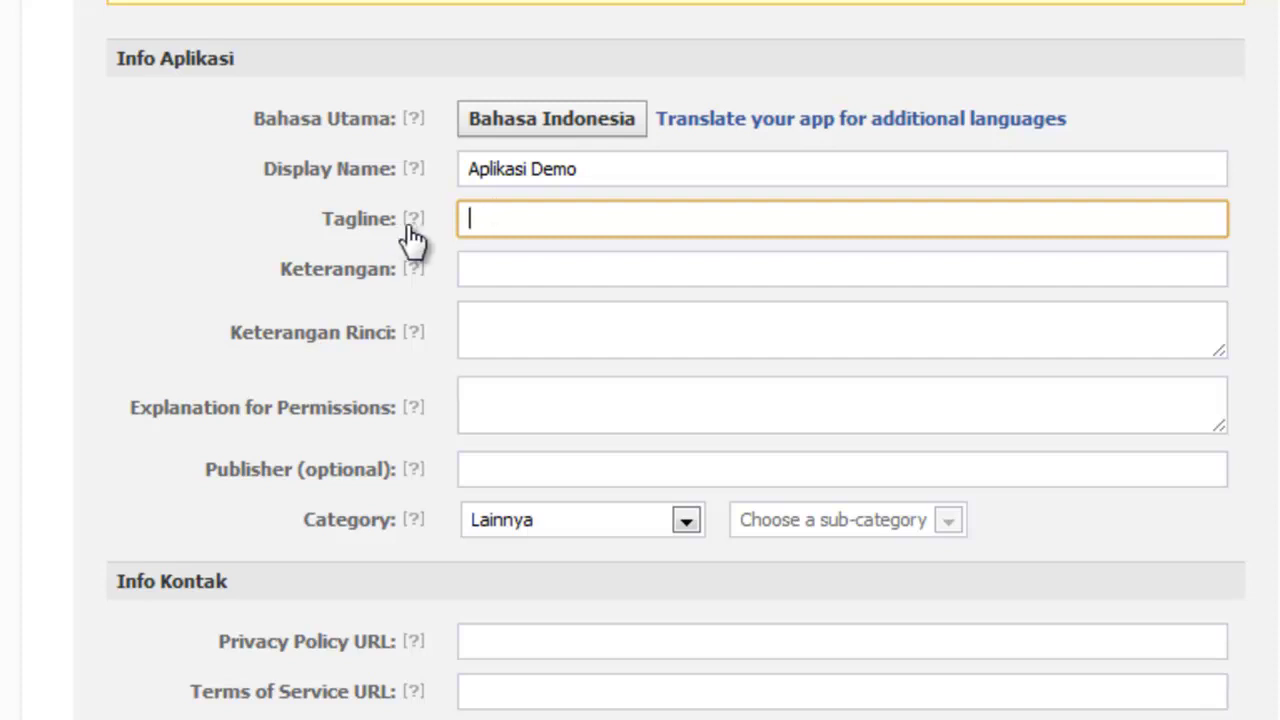
mouse_move(418, 238)
text(kurusu)
key(BackSpace)
key(BackSpace)
key(BackSpace)
text(sus online)
Step: Set the Keterangan of the app to "Kursus online demo by udhy.net"
click(564, 283)
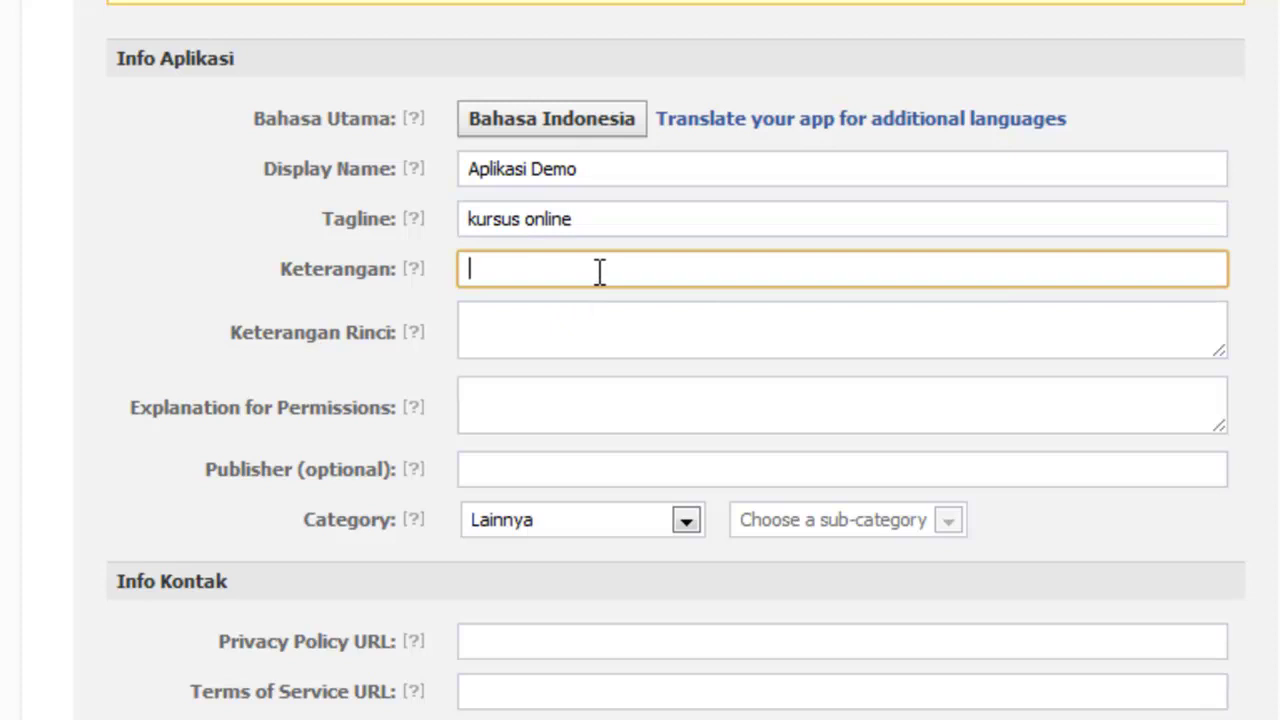
text(Kursus online)
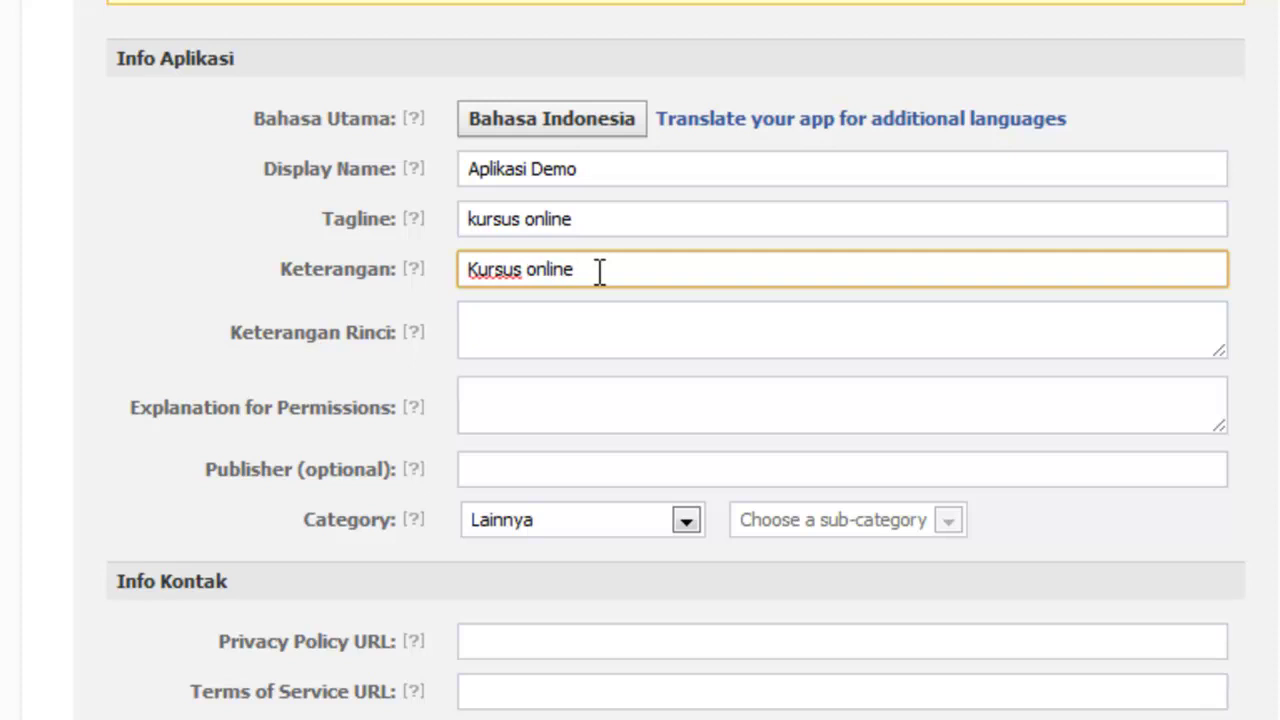
text(demo by udhy.net)
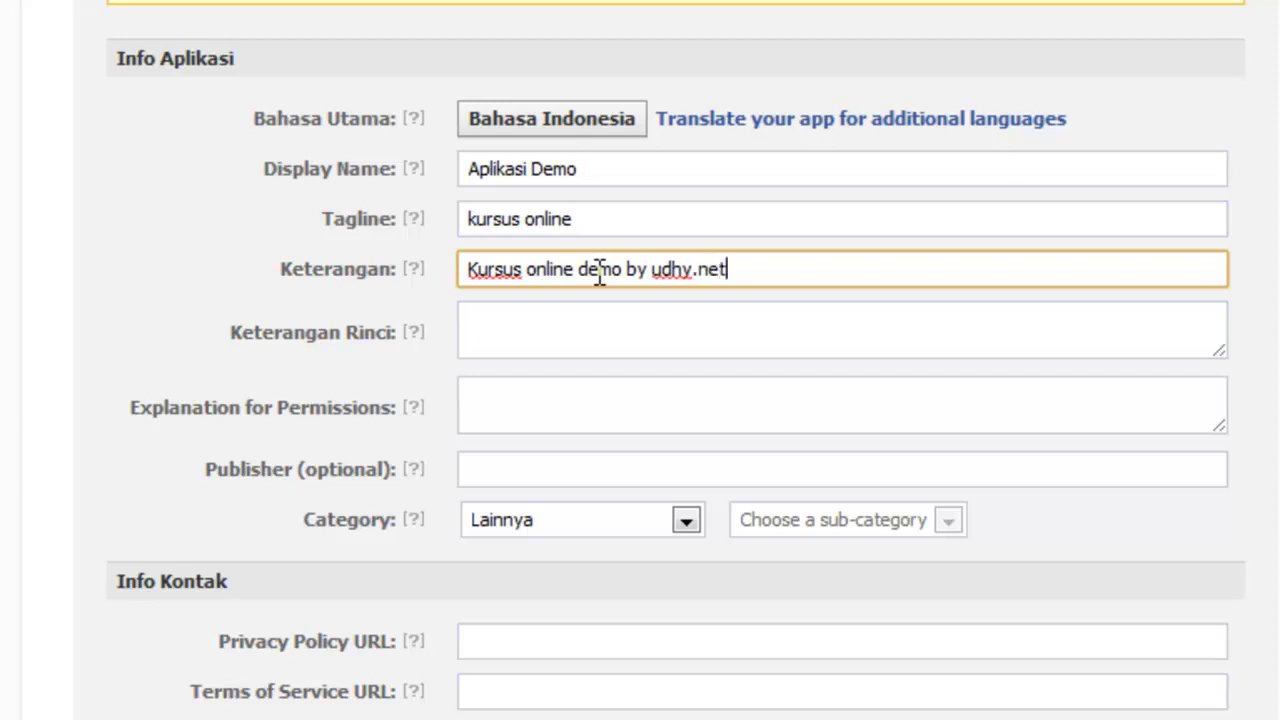
Step: Copy the Keterangan text "Kursus online demo by udhy.net" into Keterangan Rinci
click(582, 337)
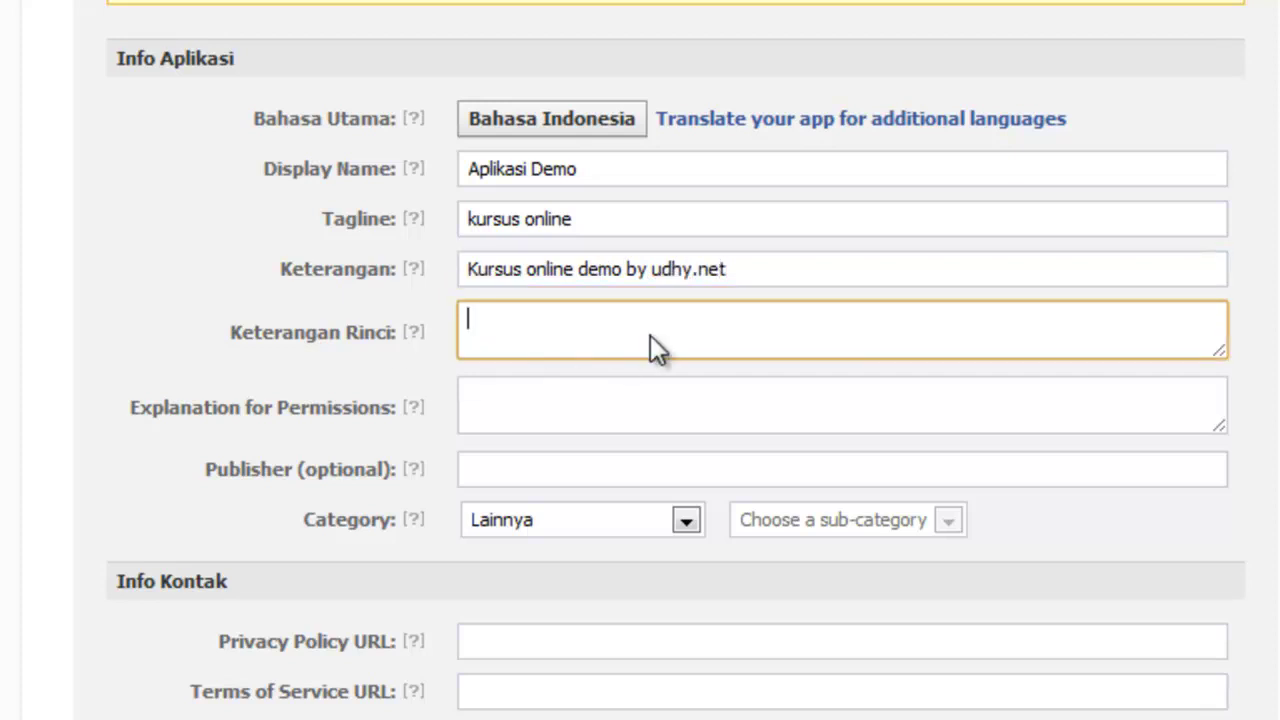
click(591, 401)
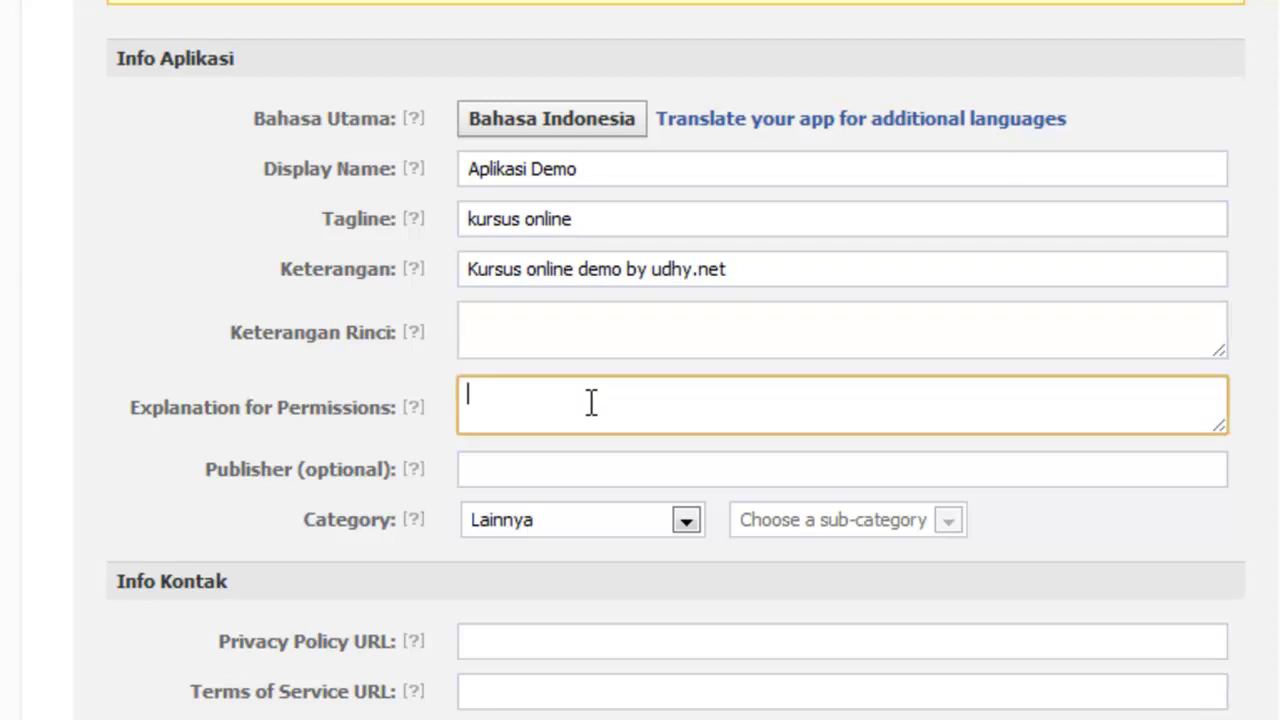
click(517, 320)
drag(745, 270, 466, 269)
key(ctrl+c)
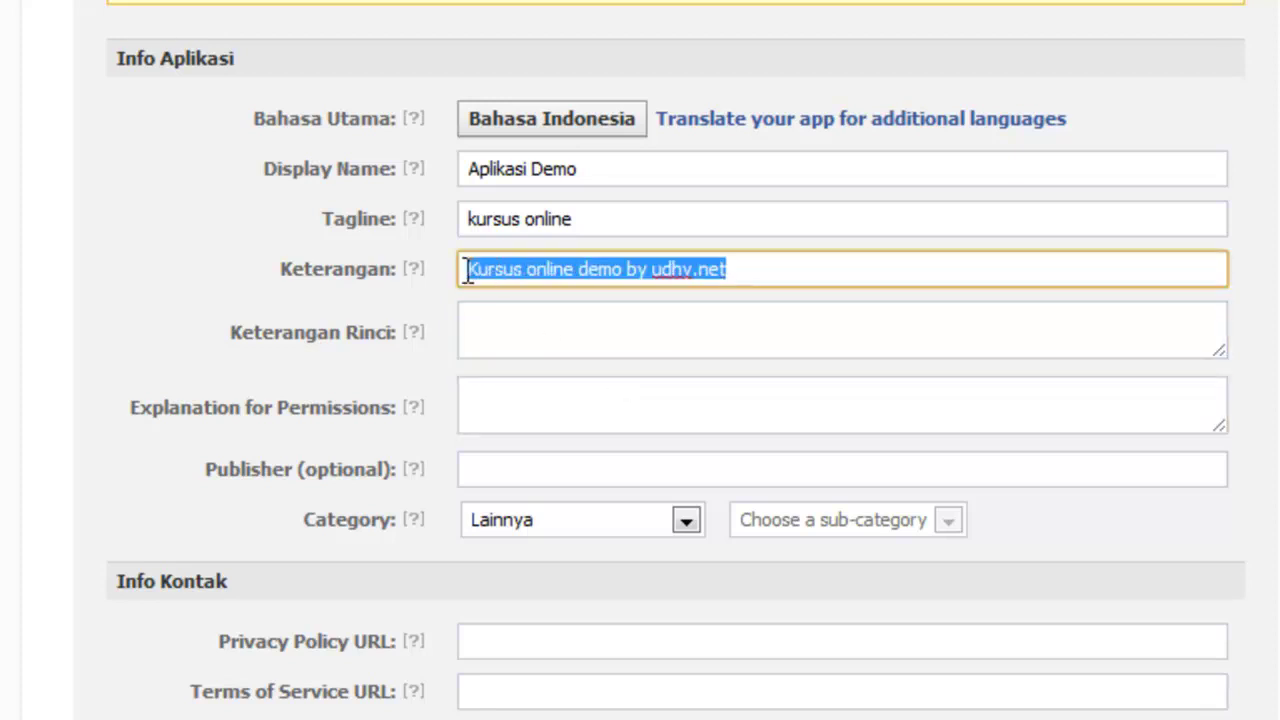
click(514, 320)
key(ctrl+v)
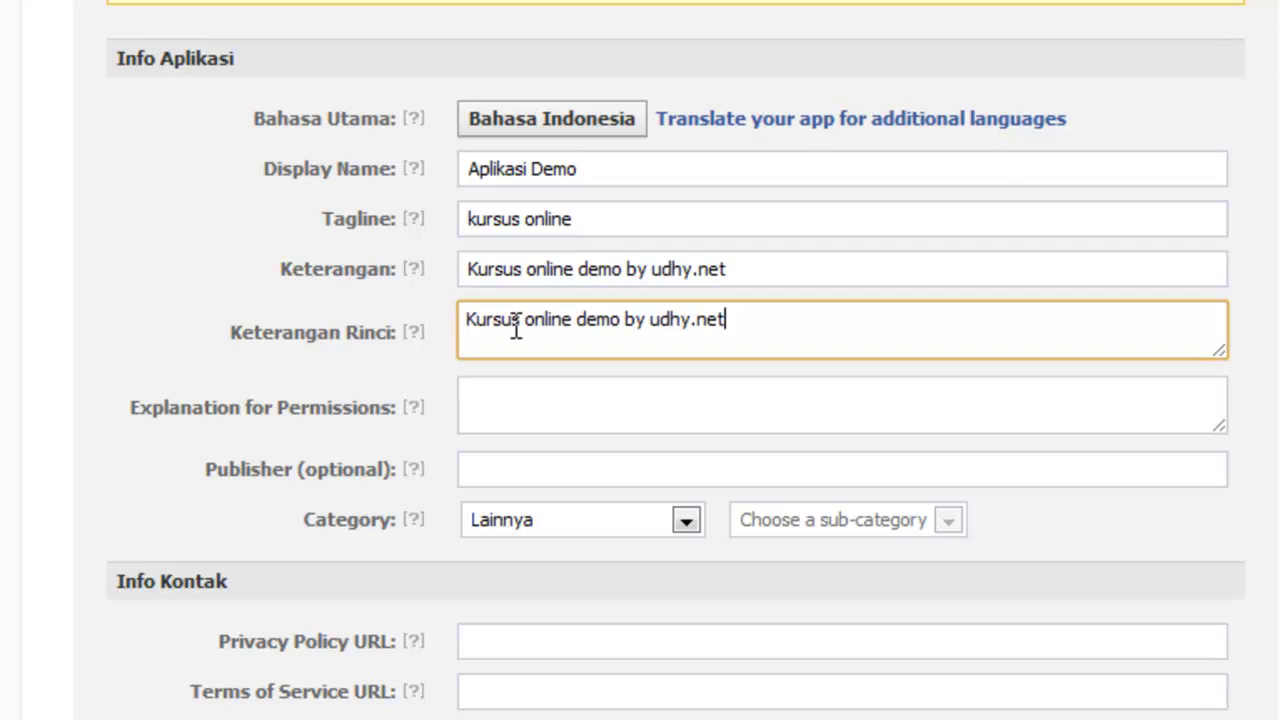
Step: Enter "Selamat datang pada aplikasi demo udhy.net" as the Explanation for Permissions
click(544, 418)
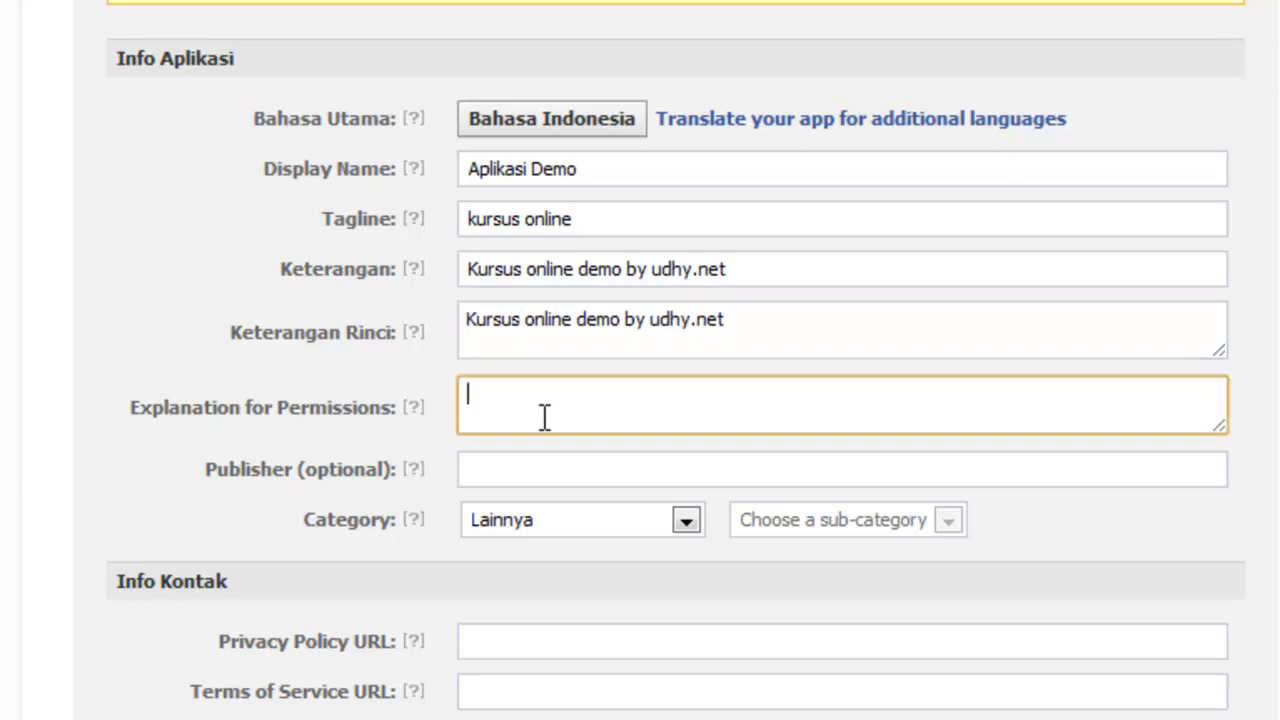
mouse_move(419, 412)
text(Selamat datang pada)
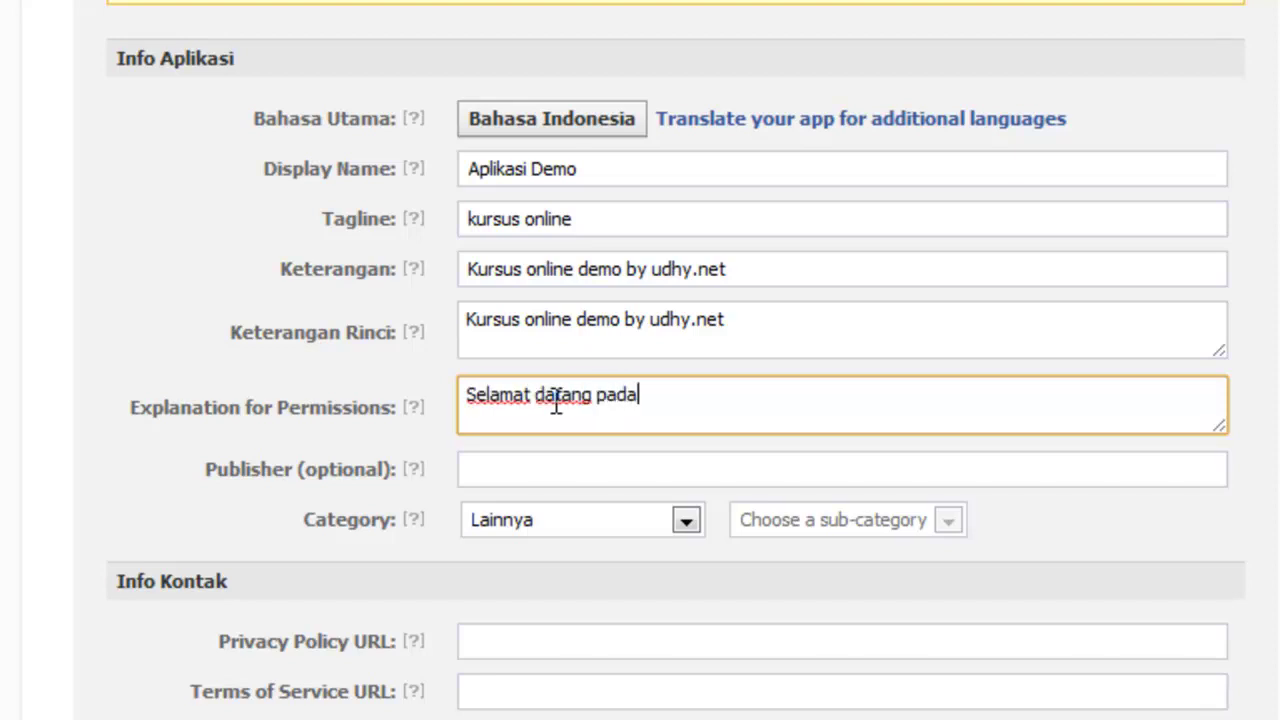
text( aplikasi dem)
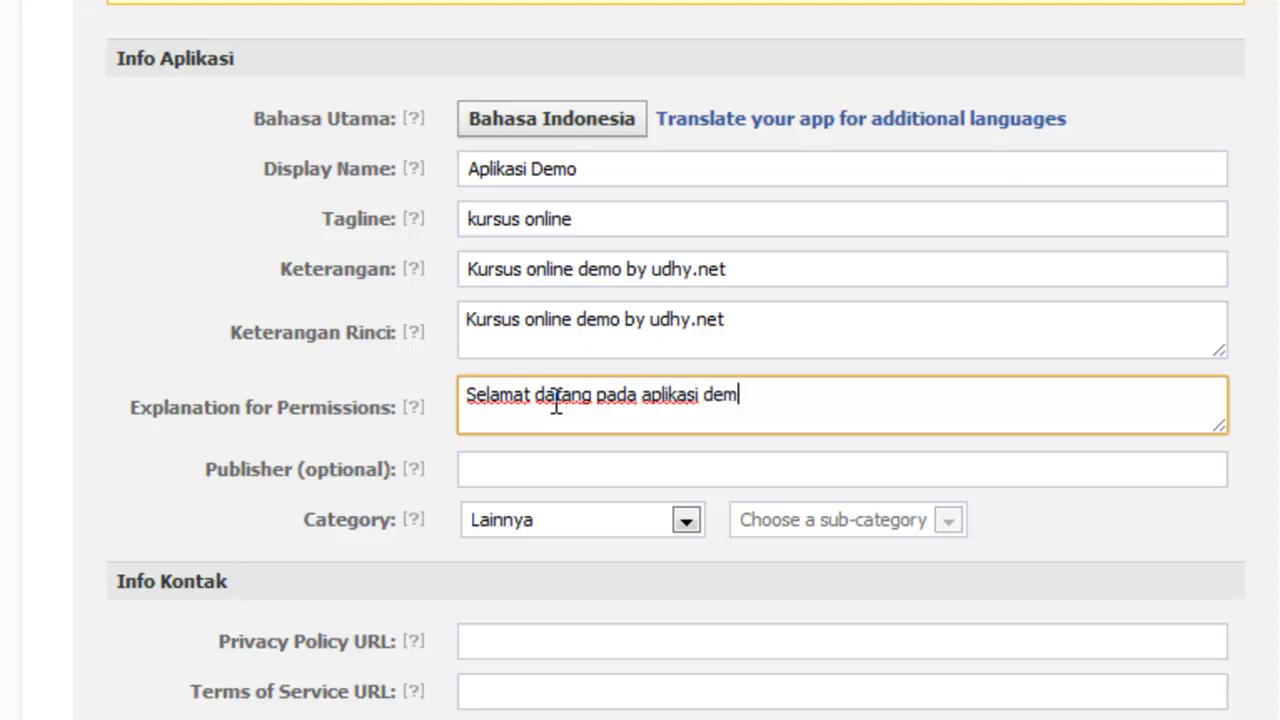
text(o udhy.net)
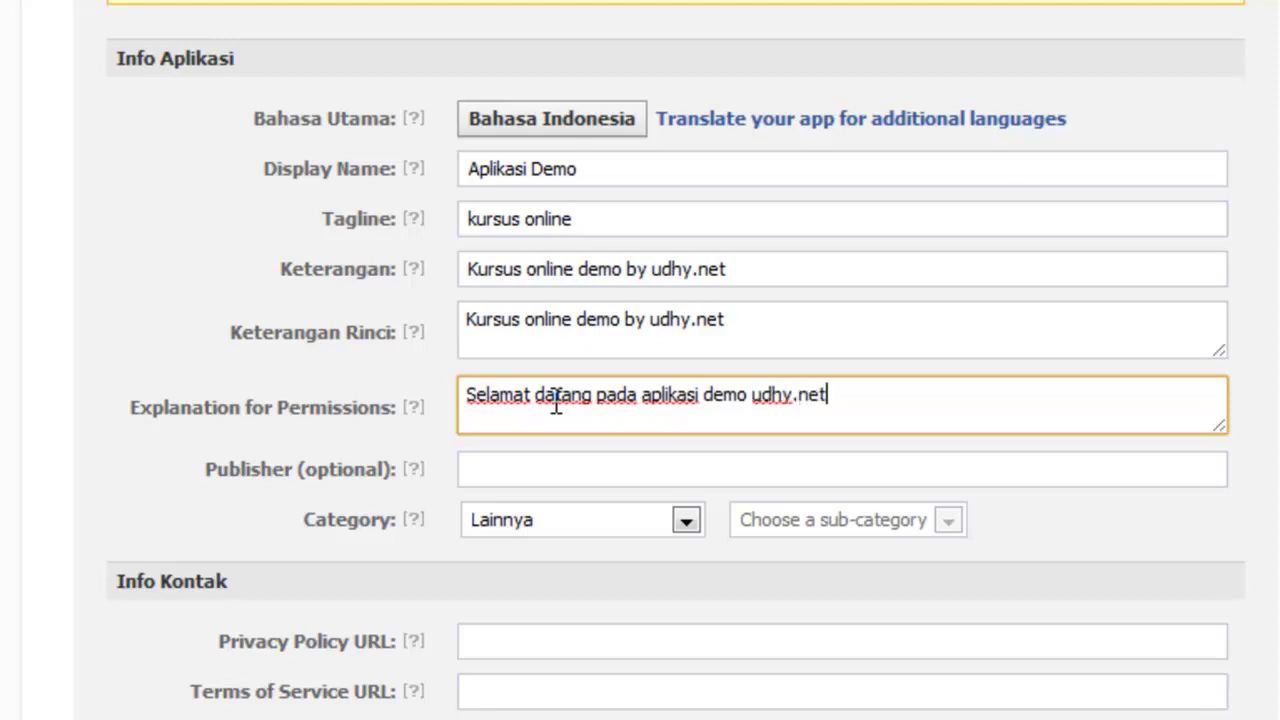
click(1066, 503)
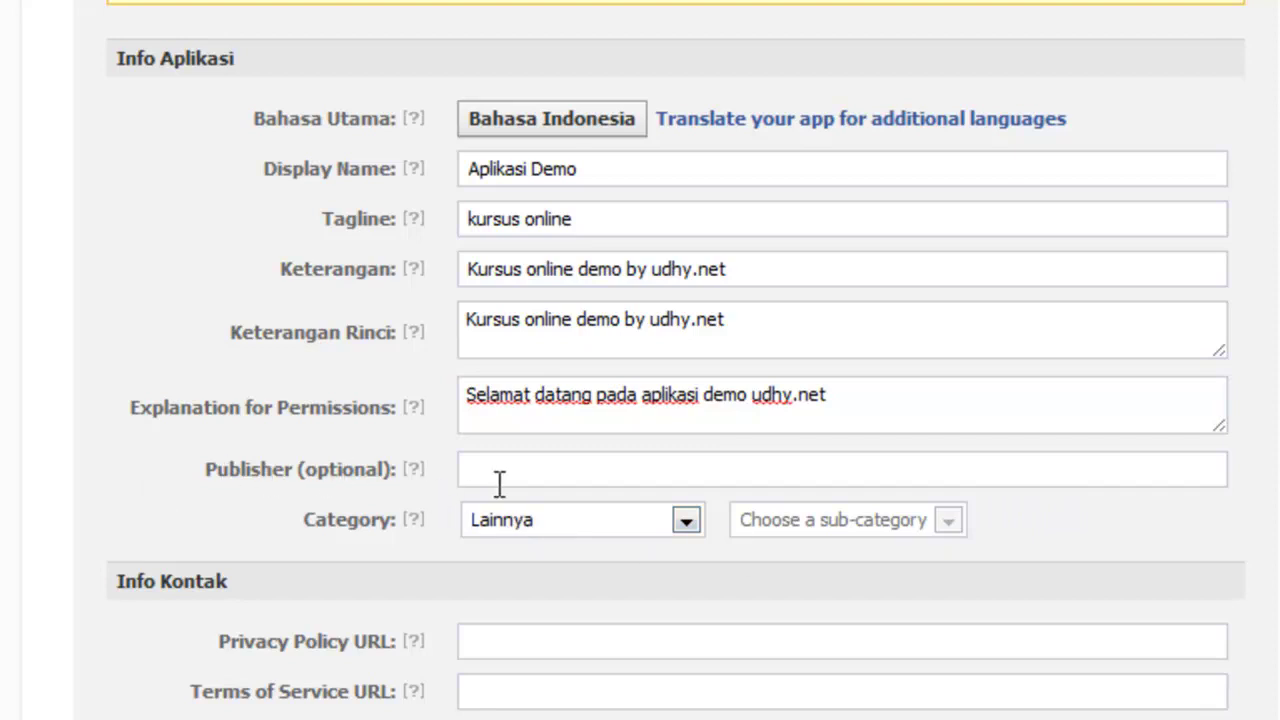
Step: Enter the publisher's name in the optional Publisher field and choose Lainnya as the app's Category
click(558, 476)
text(Udhy)
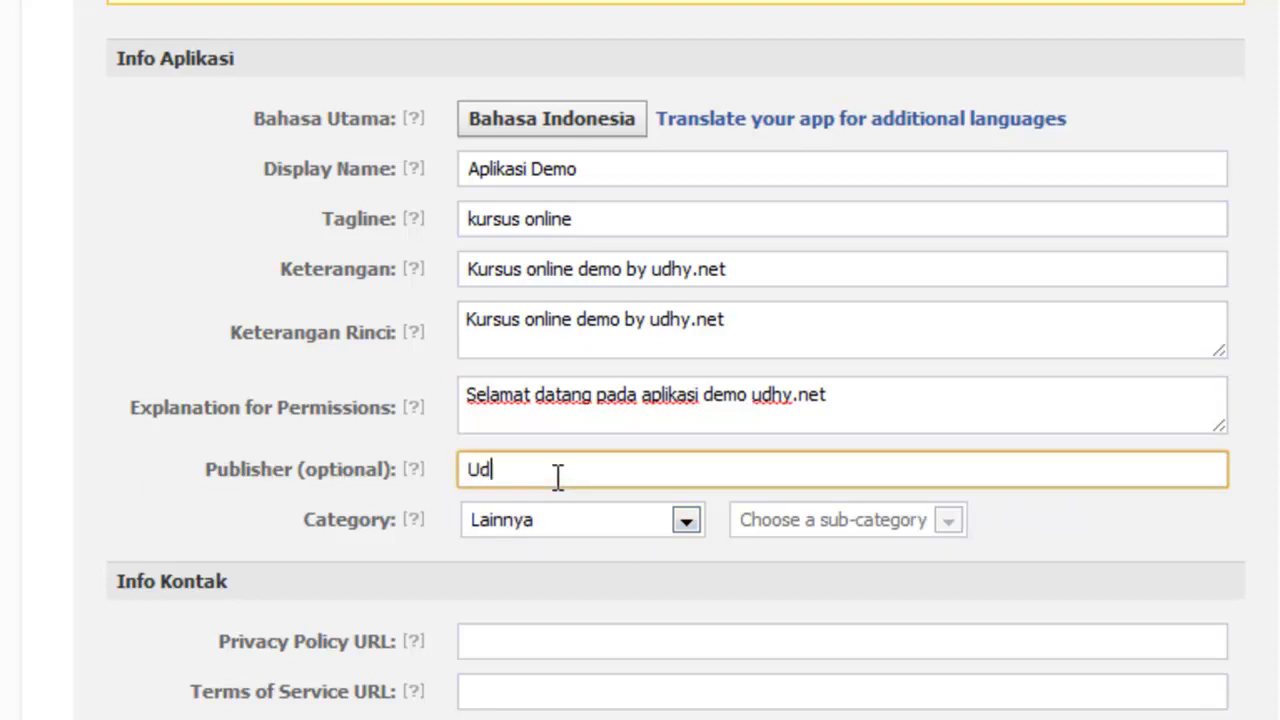
click(965, 520)
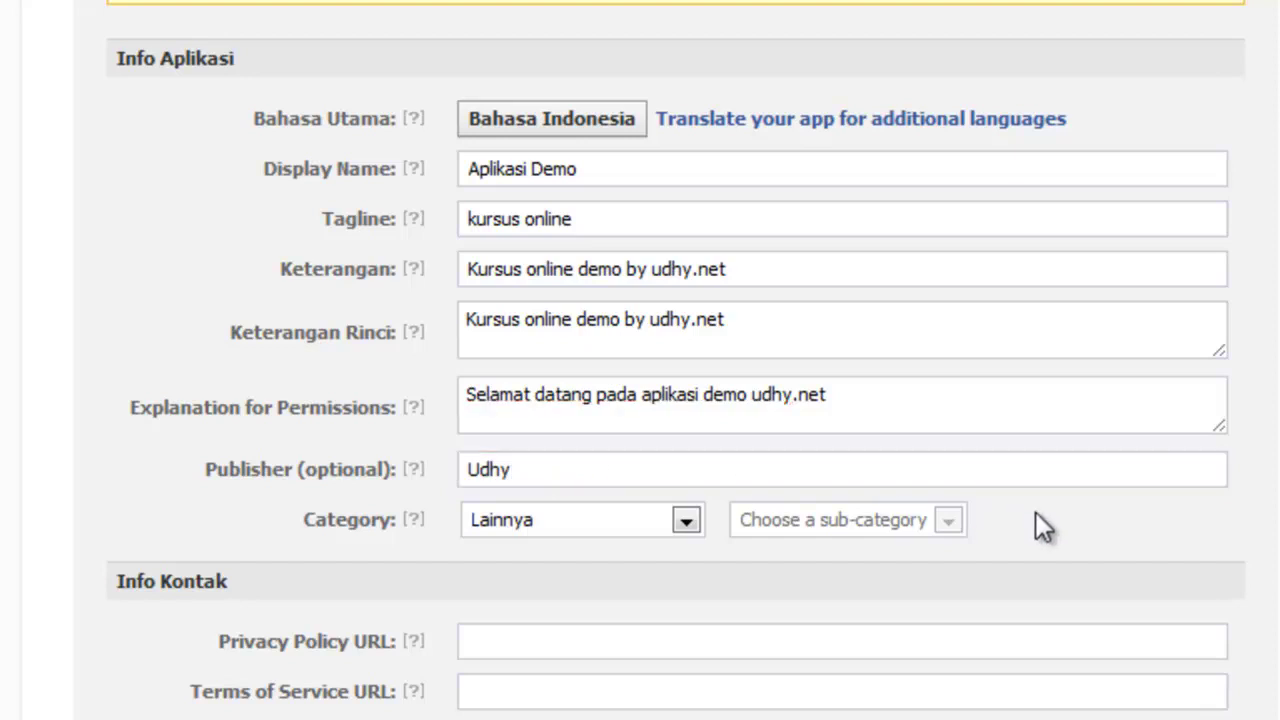
click(567, 519)
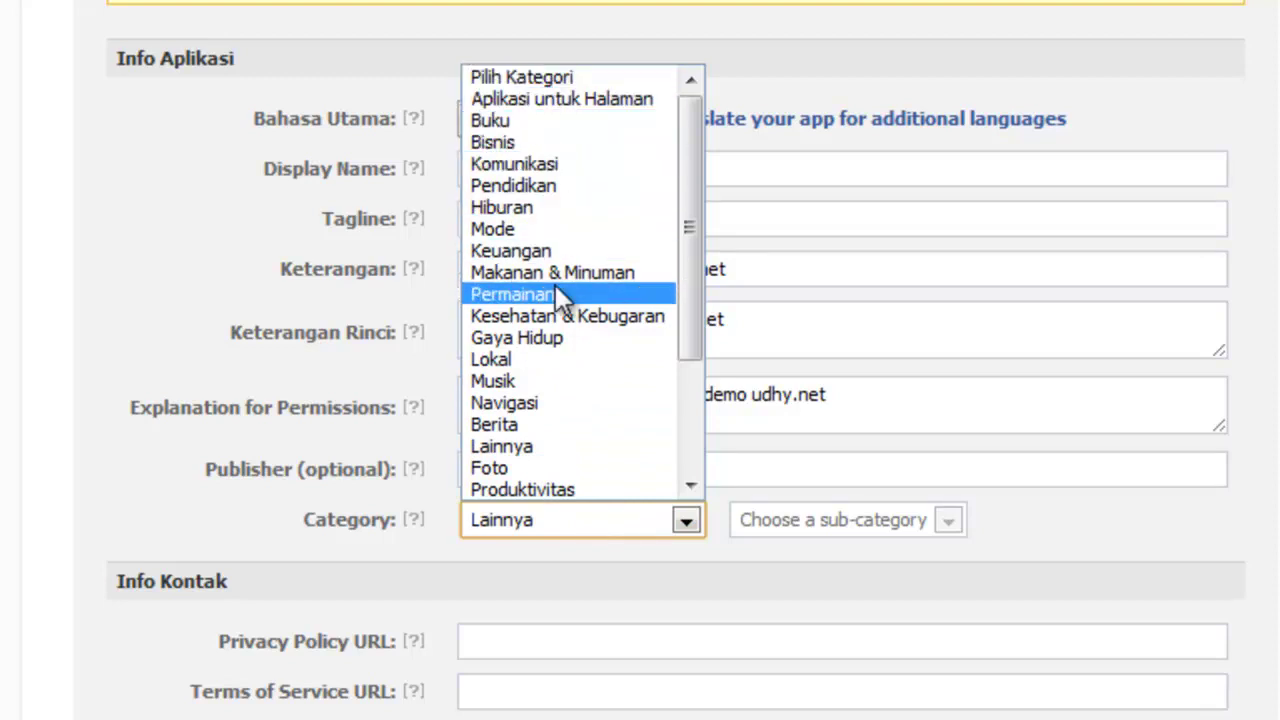
scroll(555, 308, down, 3)
scroll(557, 325, down, 1)
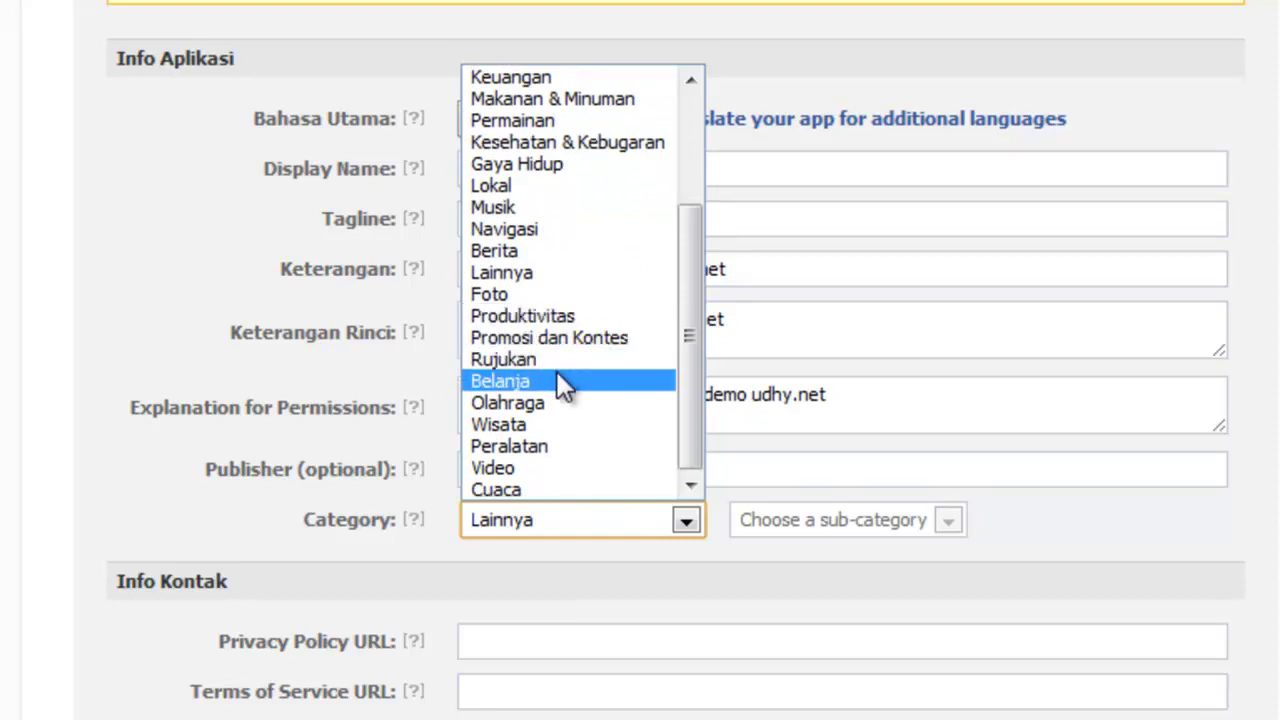
click(567, 275)
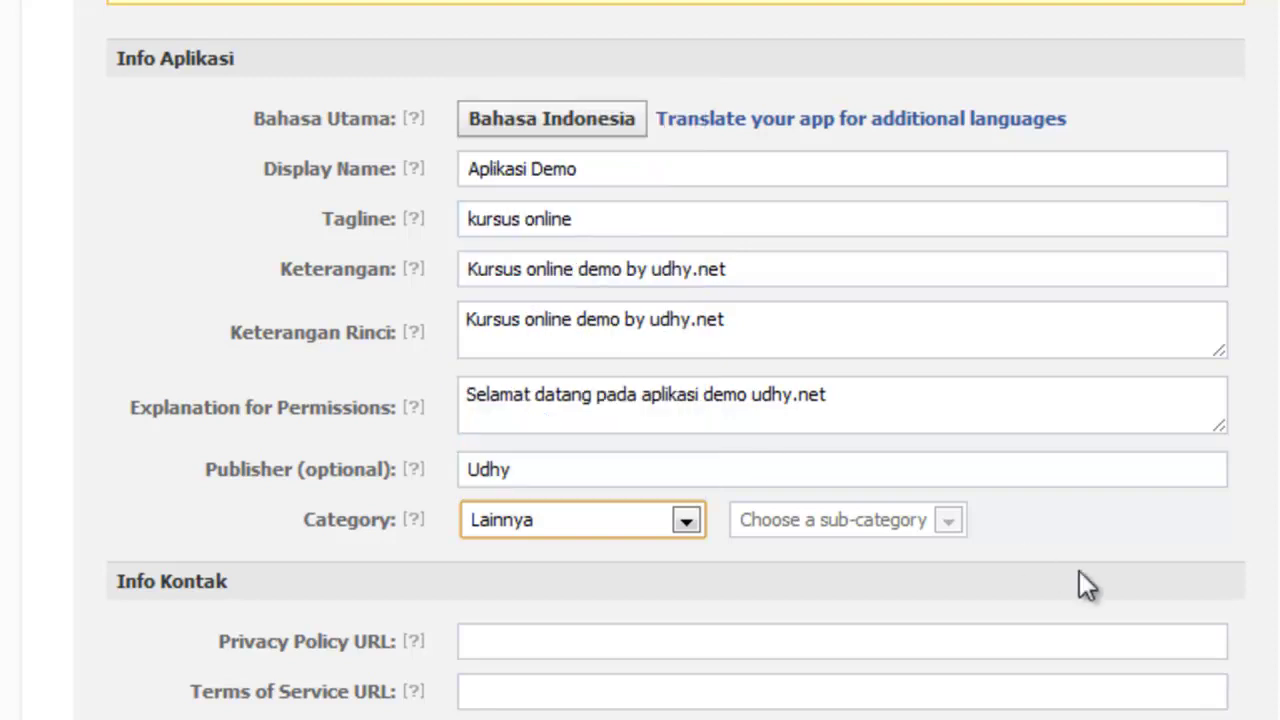
scroll(640, 400, down, 2)
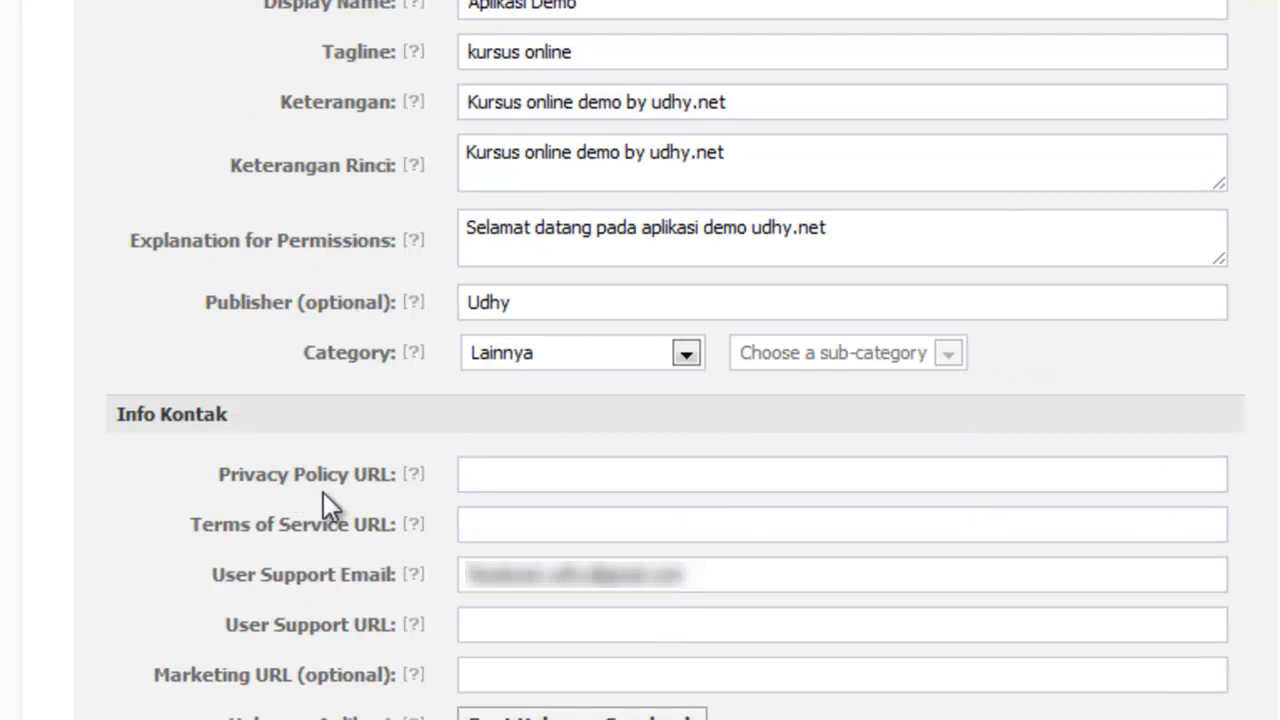
click(552, 524)
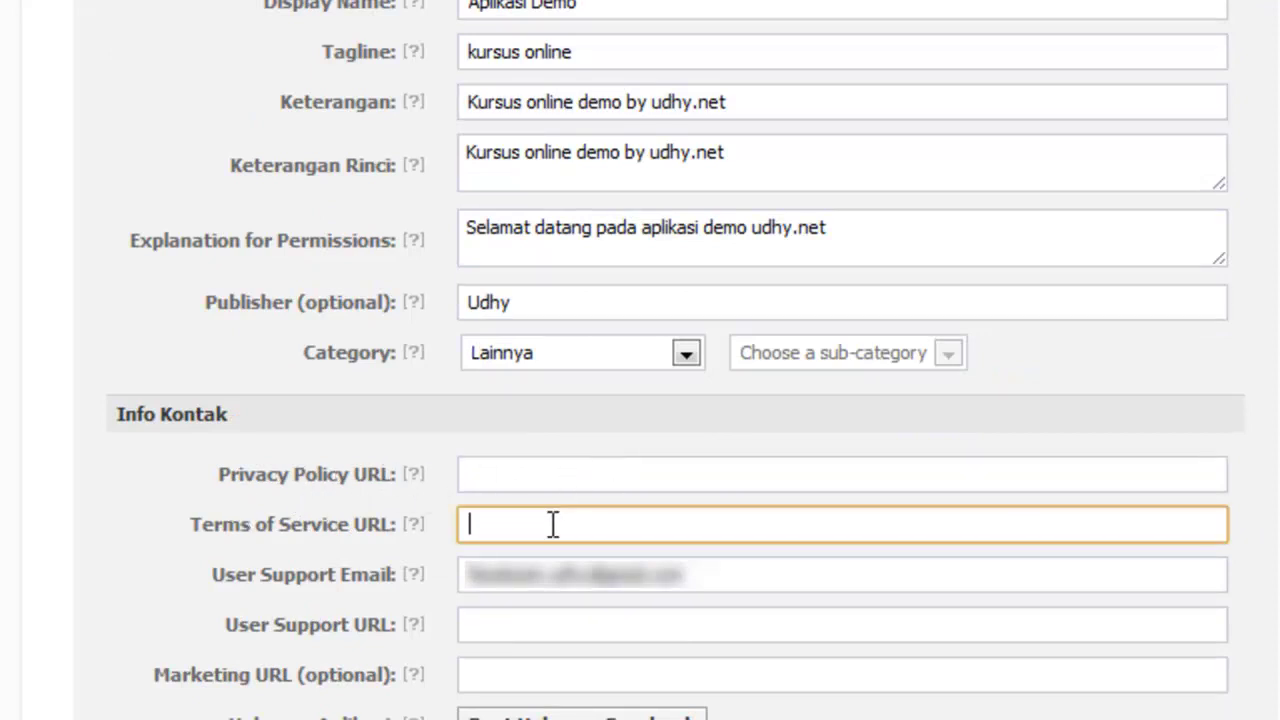
text(http://kursus.udhy.net/terms)
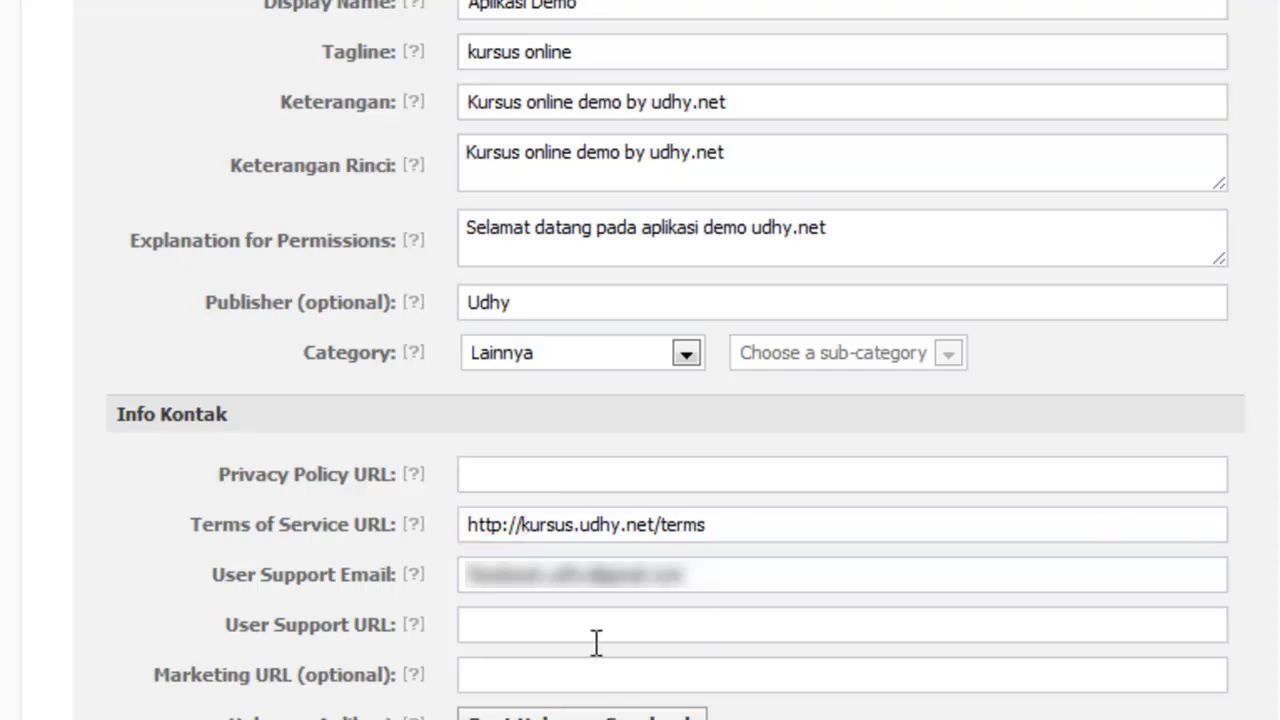
click(560, 628)
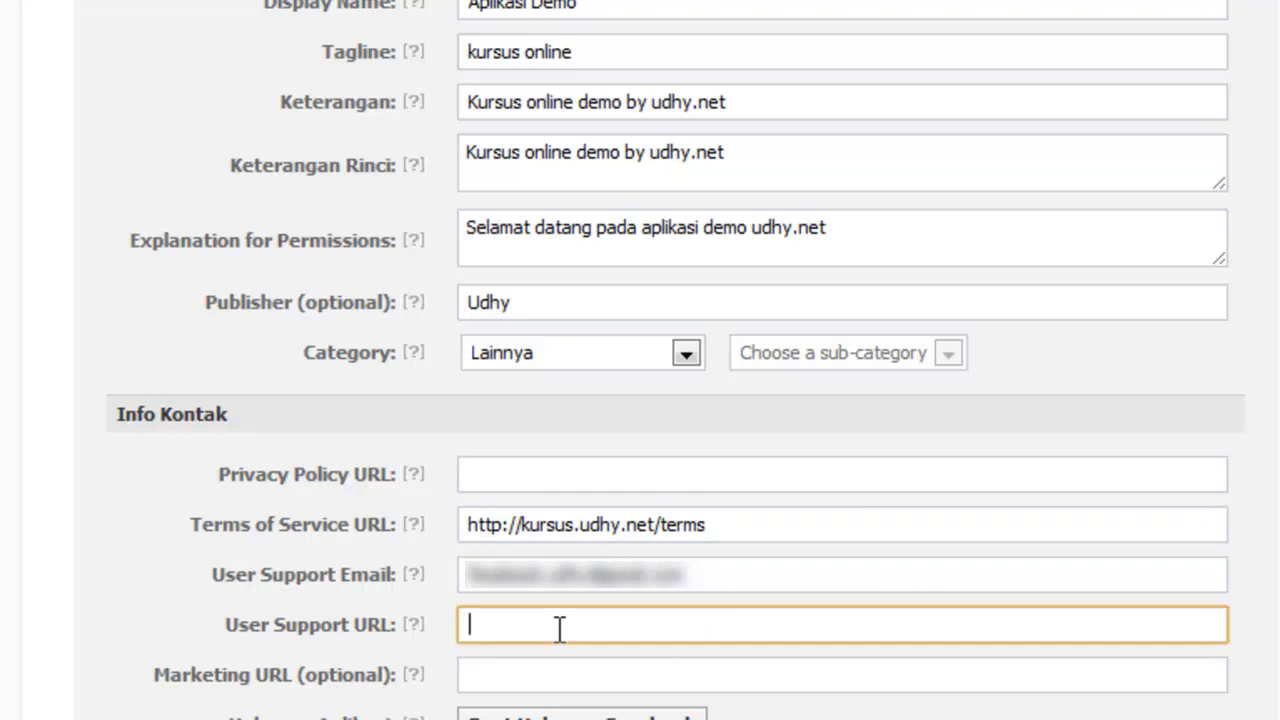
text(http://)
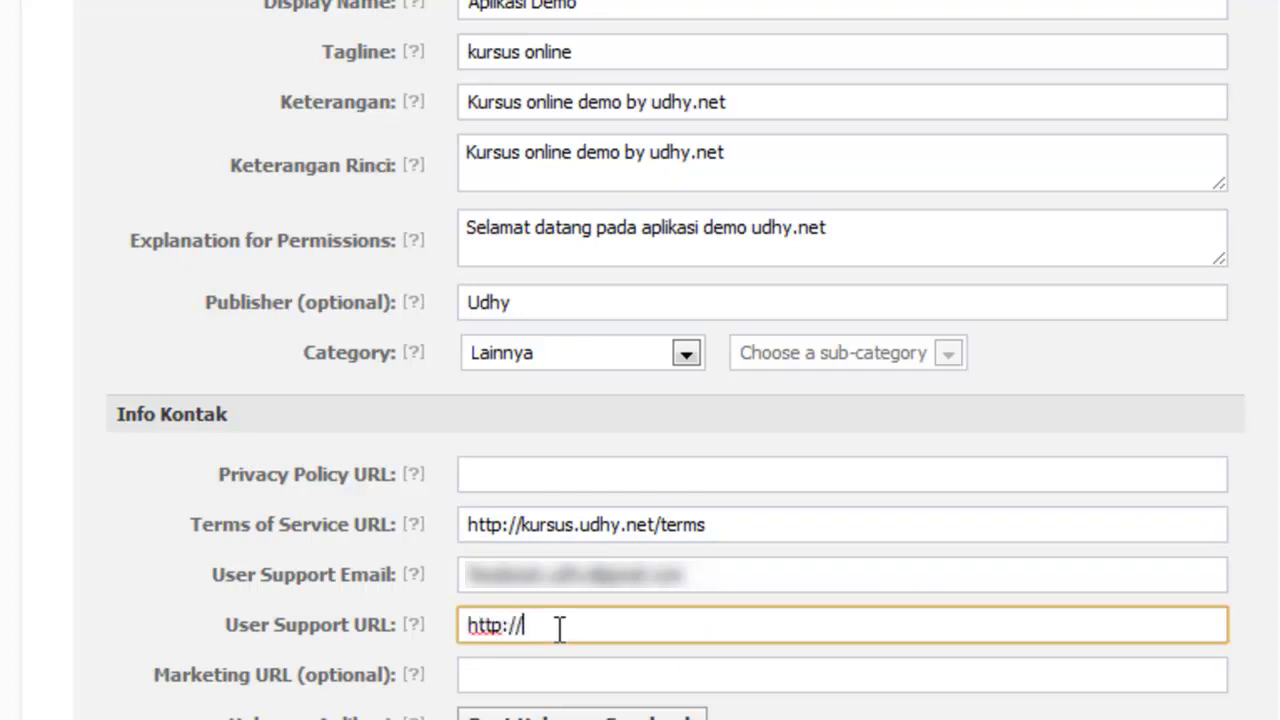
text(facebook.com/faceb00x)
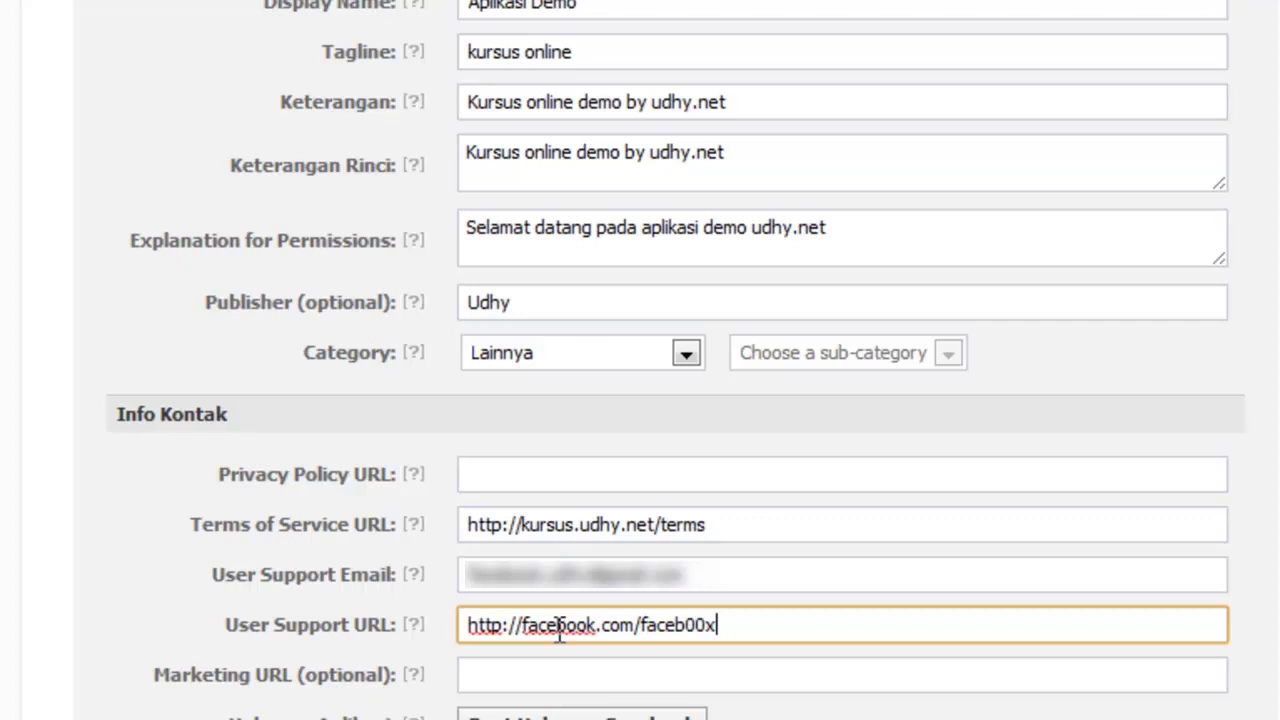